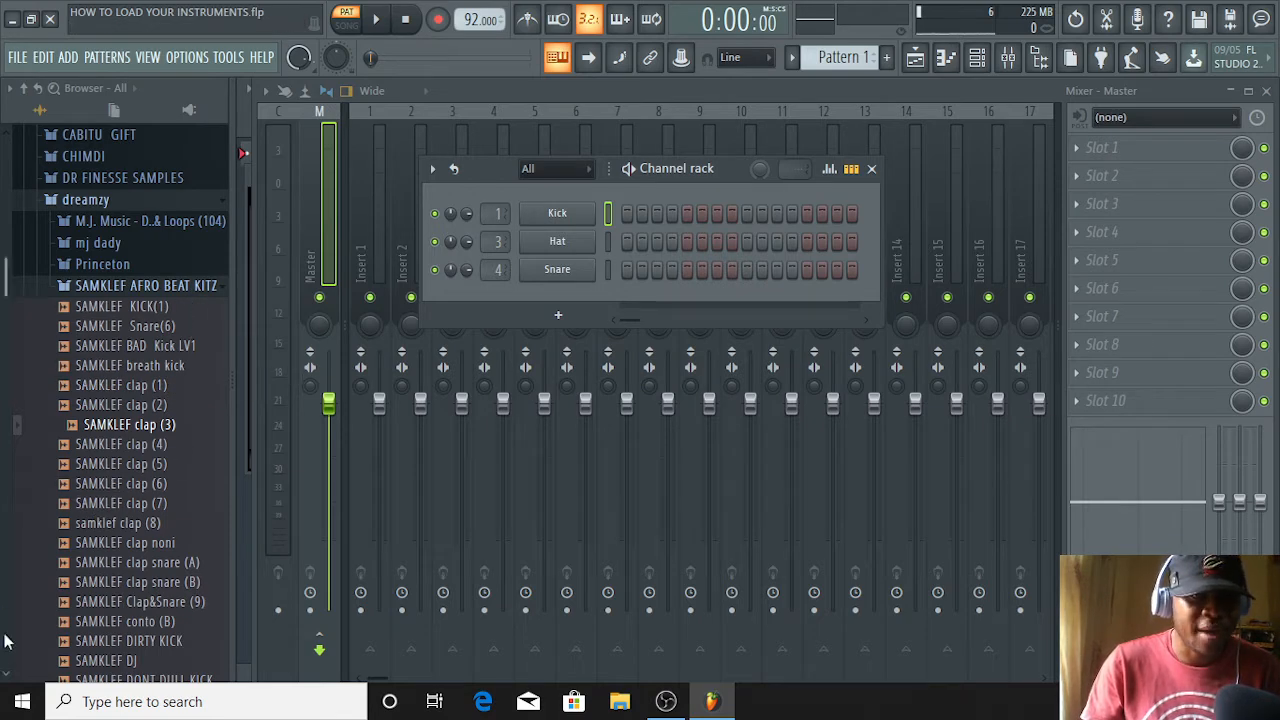
# Browse the drum samples in the SAMKLEF AFRO BEAT KITZ folder
pyautogui.scroll(-7, 85, 388)
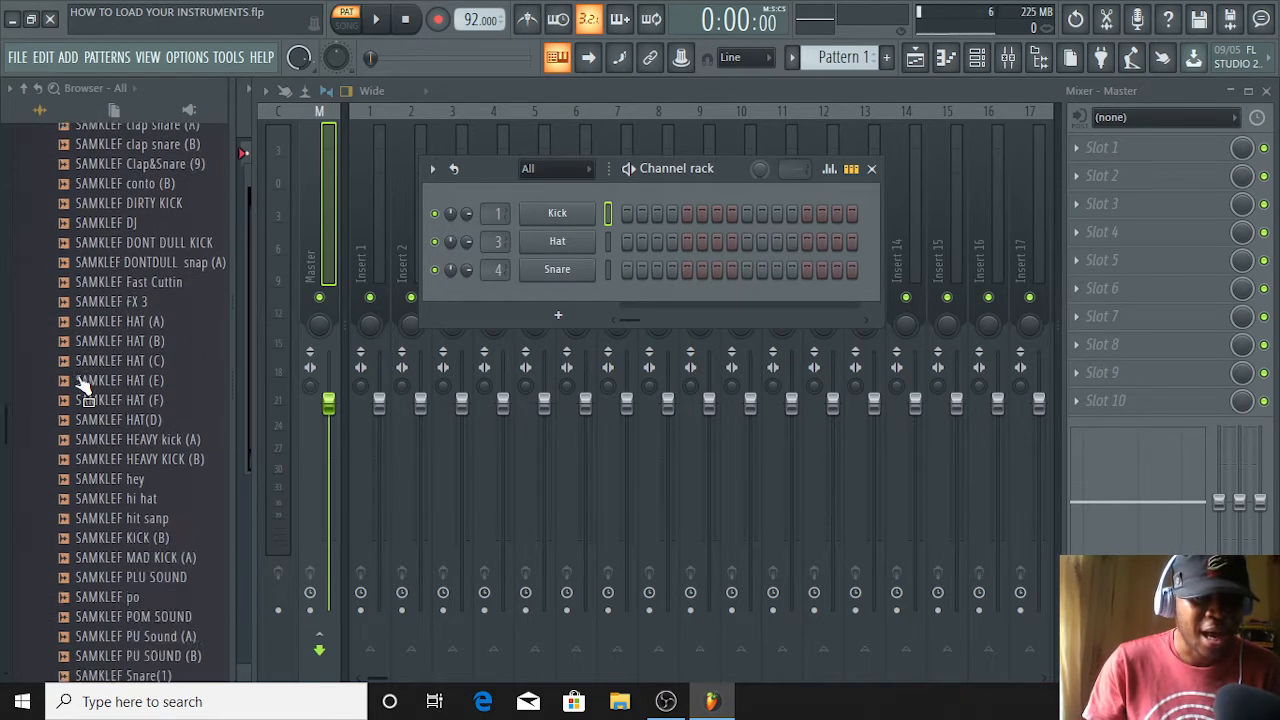
pyautogui.scroll(-12, 85, 388)
pyautogui.scroll(9, 85, 388)
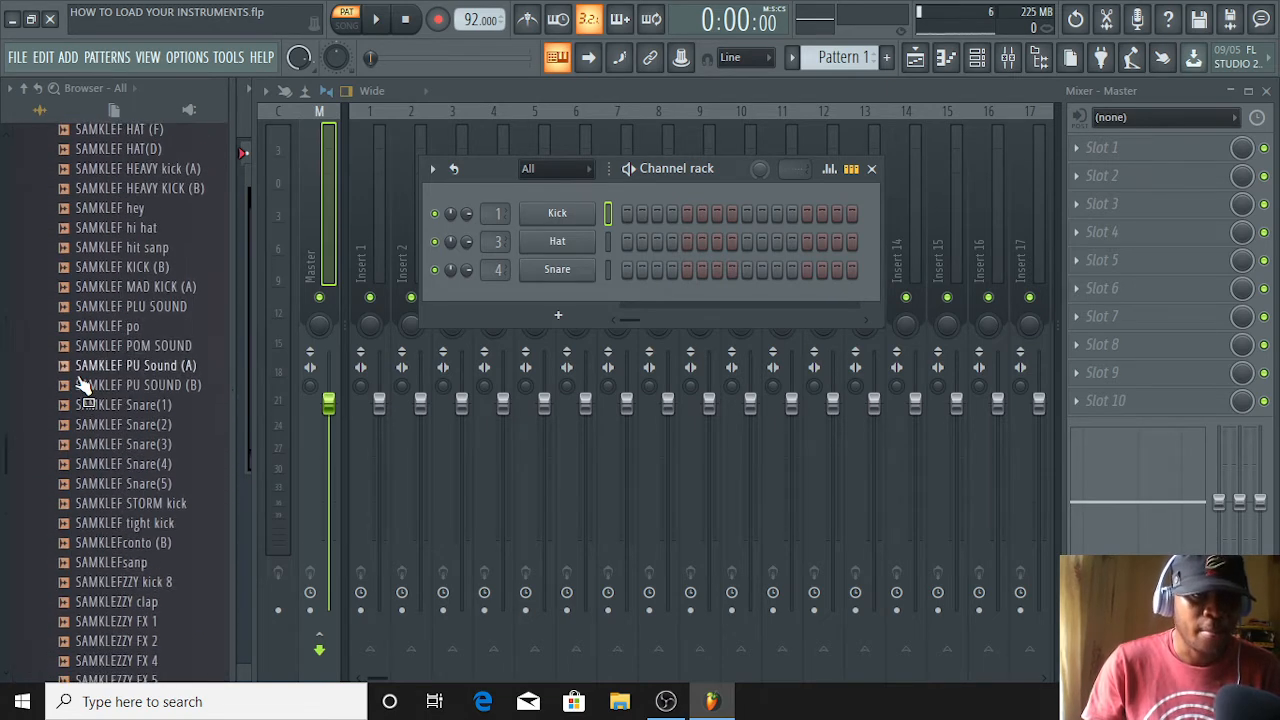
pyautogui.scroll(12, 85, 388)
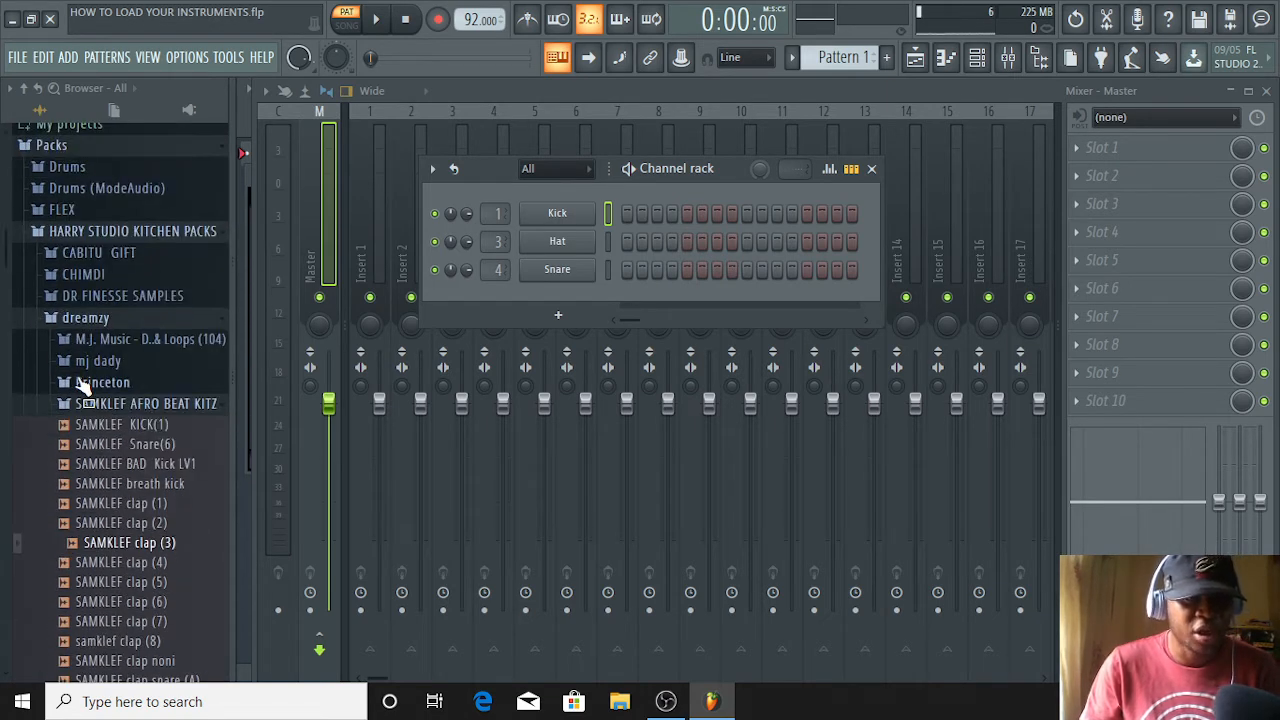
pyautogui.scroll(-4, 100, 415)
pyautogui.scroll(4, 110, 418)
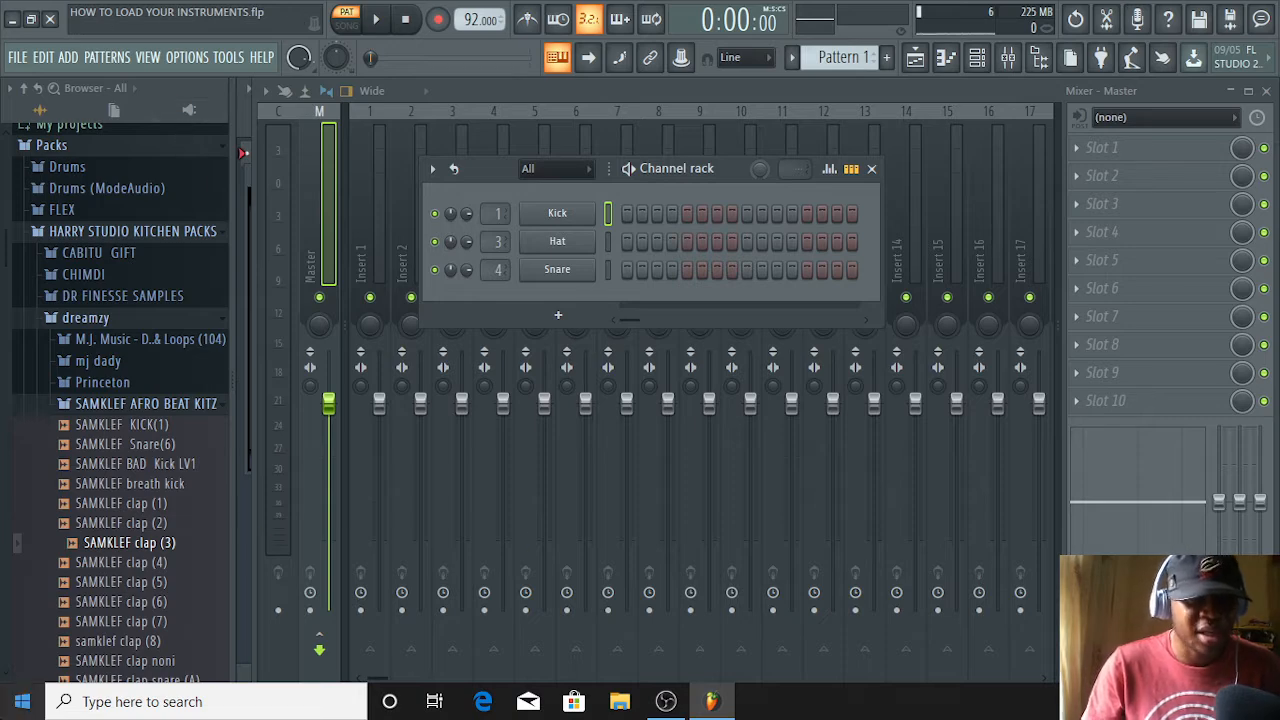
pyautogui.scroll(-10, 160, 366)
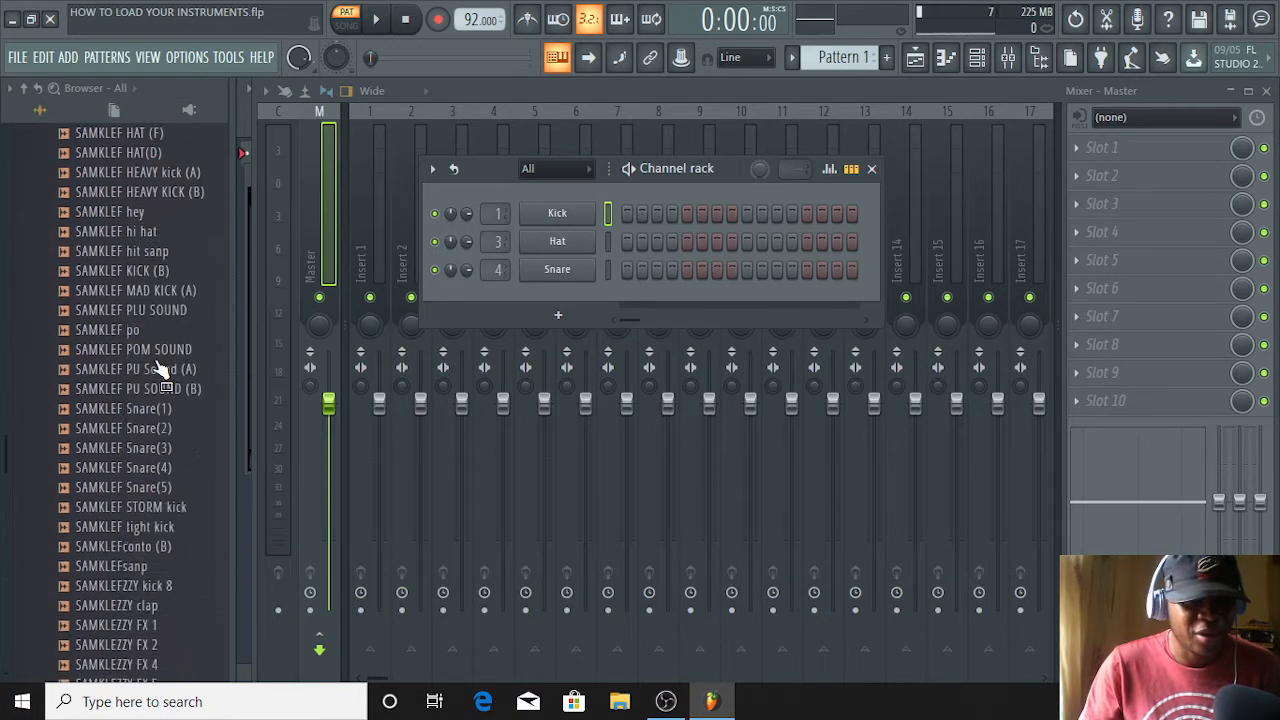
pyautogui.scroll(6, 155, 365)
pyautogui.scroll(8, 155, 362)
pyautogui.scroll(-20, 155, 350)
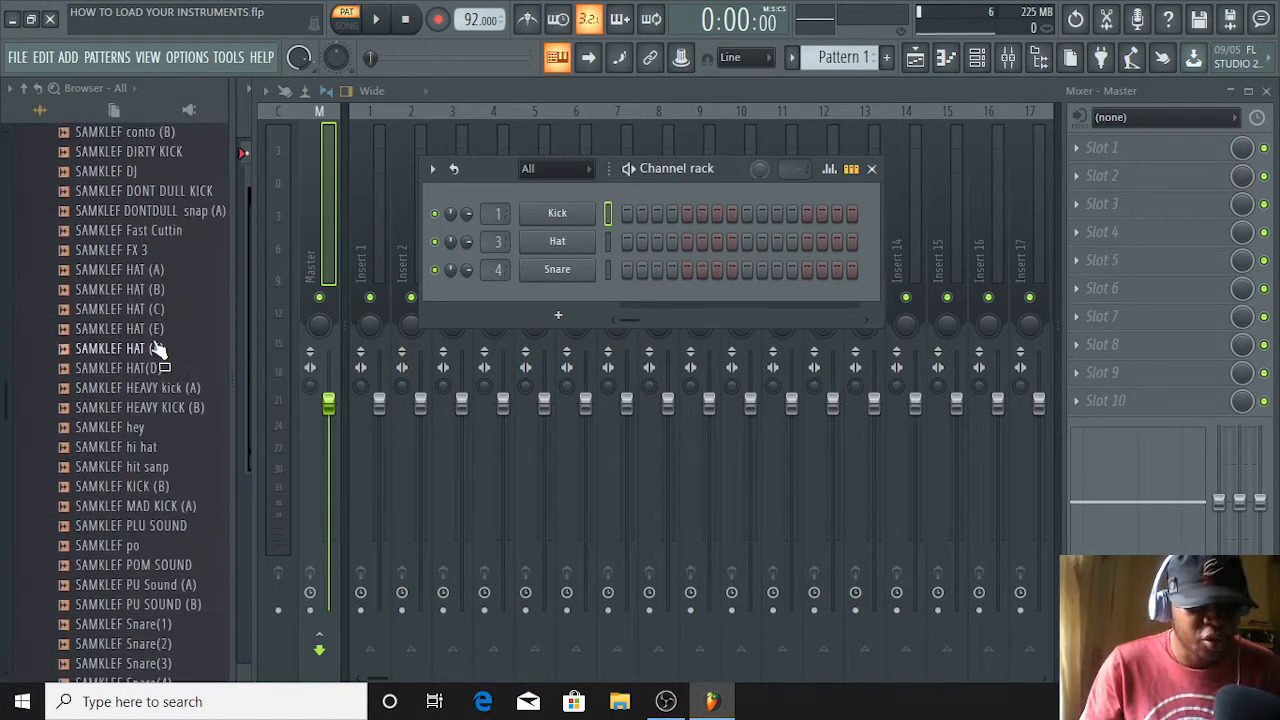
pyautogui.scroll(-5, 150, 340)
pyautogui.scroll(15, 148, 337)
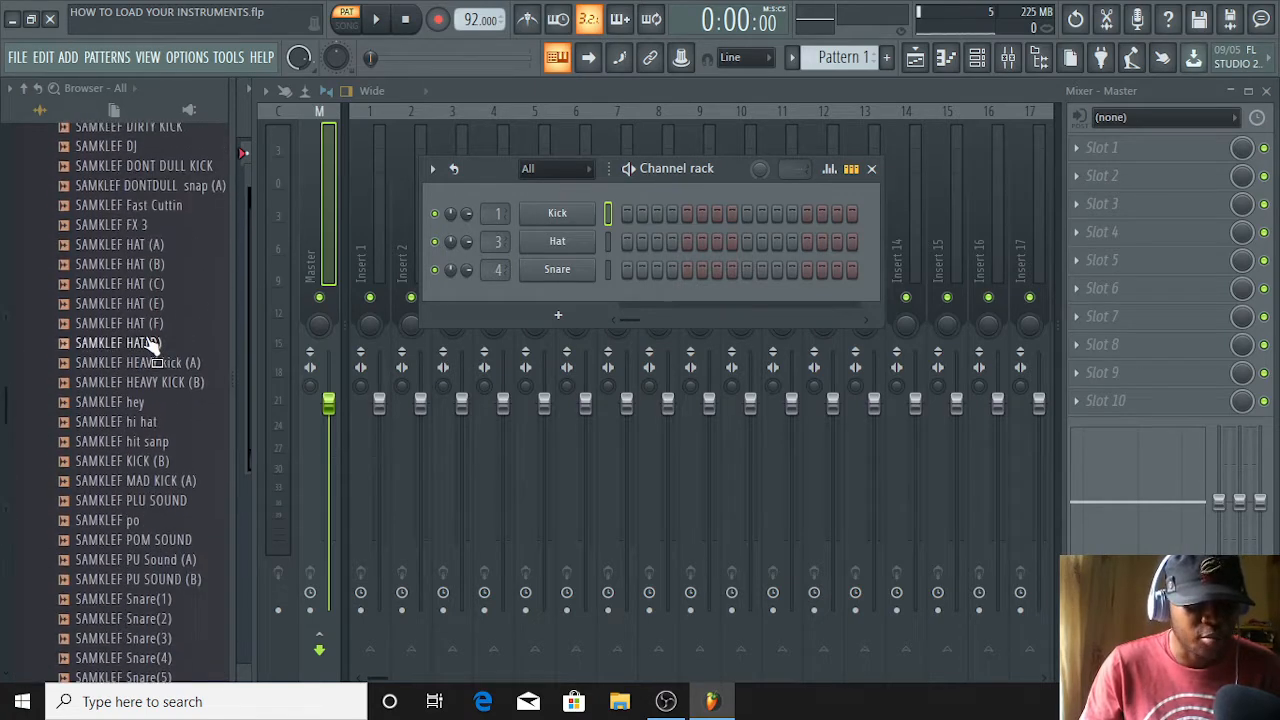
pyautogui.scroll(5, 140, 330)
pyautogui.scroll(-10, 136, 322)
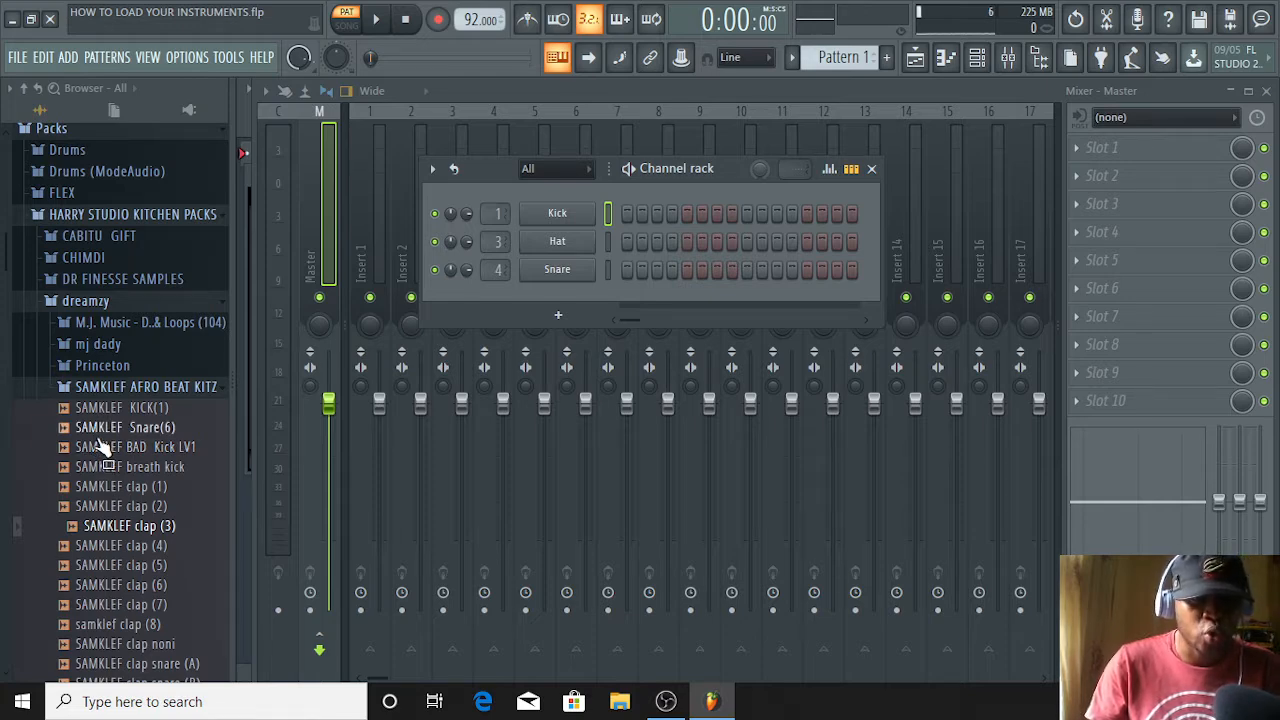
pyautogui.moveTo(113, 428); pyautogui.dragTo(128, 432)
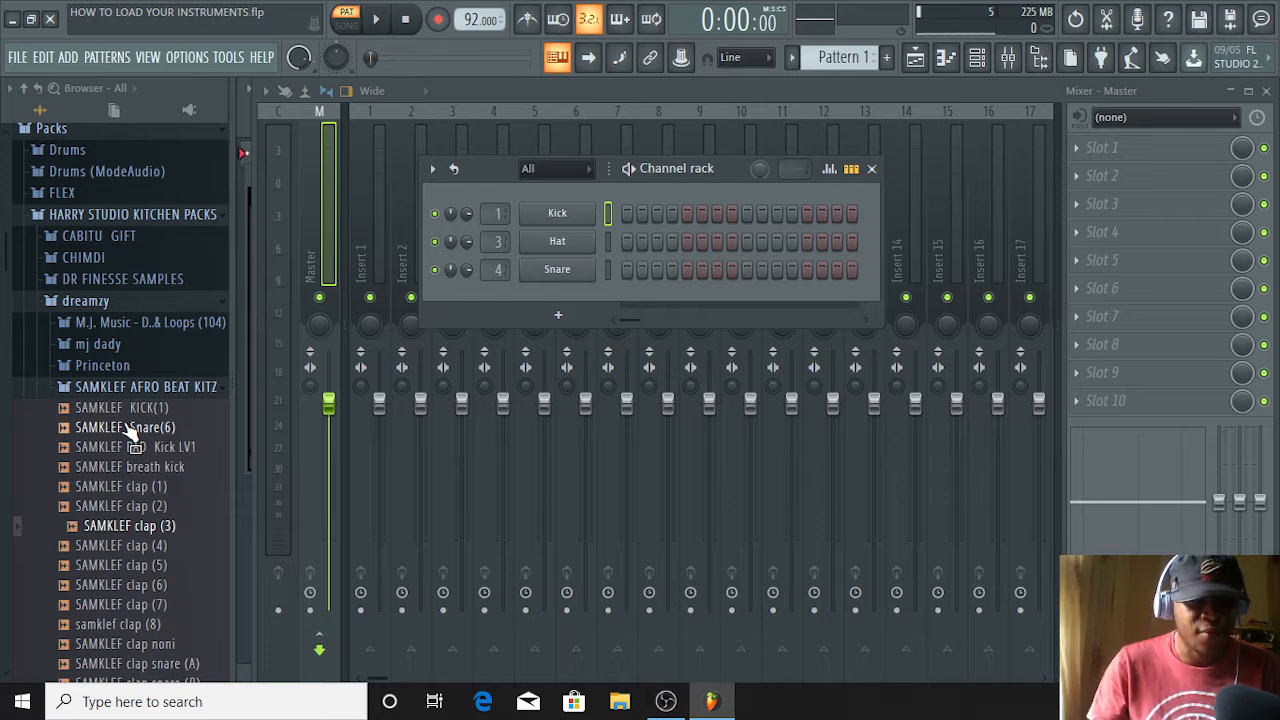
pyautogui.moveTo(128, 430); pyautogui.dragTo(112, 425)
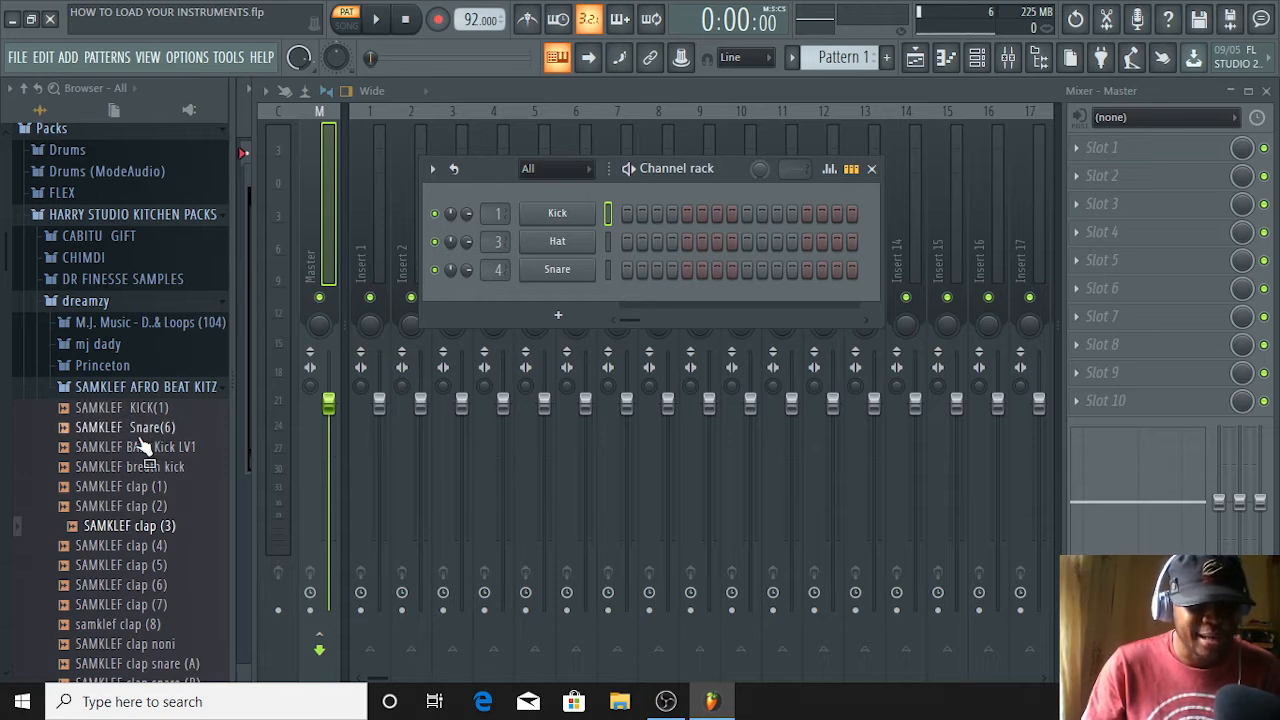
# Audition snare, kick and clap samples from SAMKLEF AFRO BEAT KITZ and load SAMKLEF clap (3) into the Hat channel
pyautogui.click(143, 428)
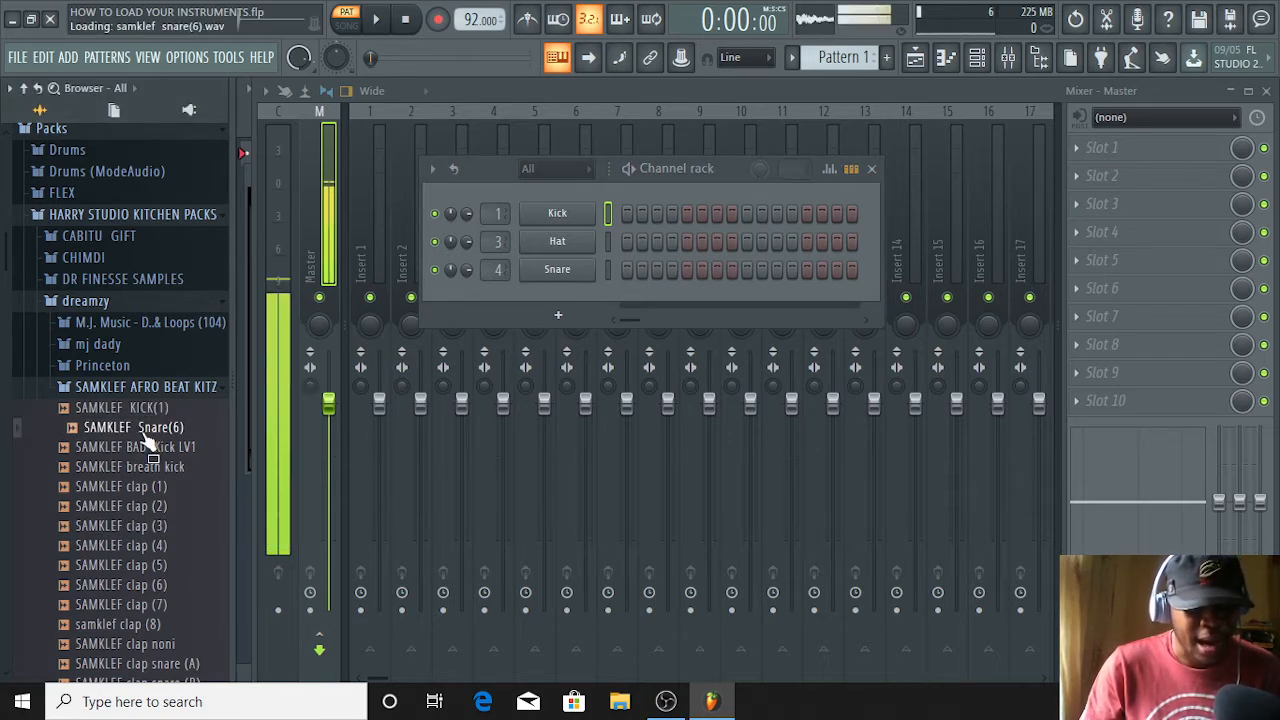
pyautogui.click(150, 527)
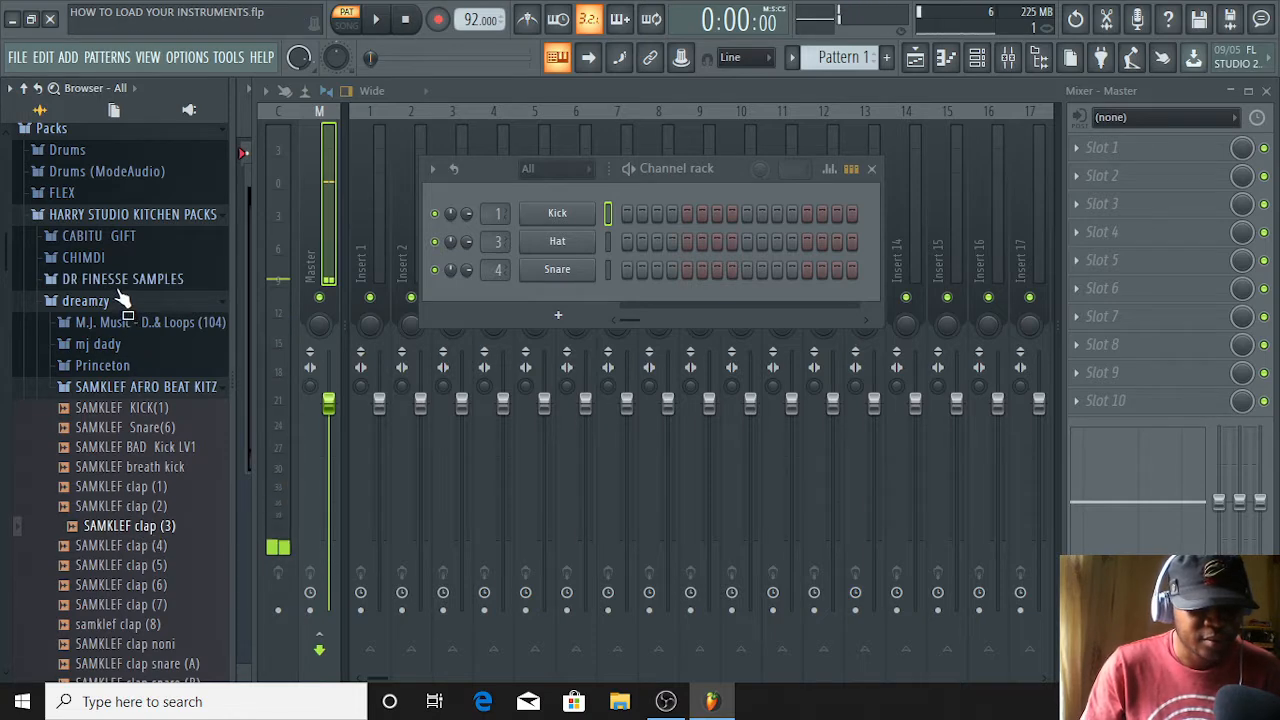
pyautogui.click(147, 428)
pyautogui.click(148, 448)
pyautogui.click(146, 469)
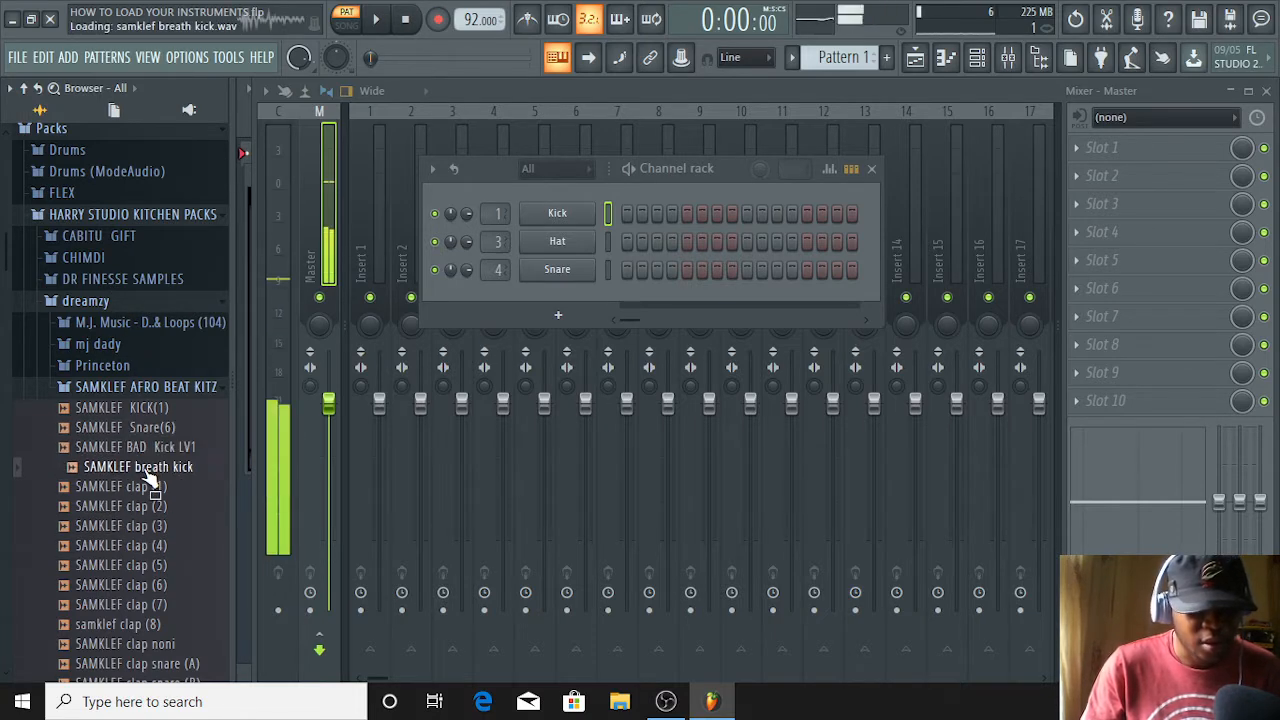
pyautogui.click(143, 488)
pyautogui.click(141, 507)
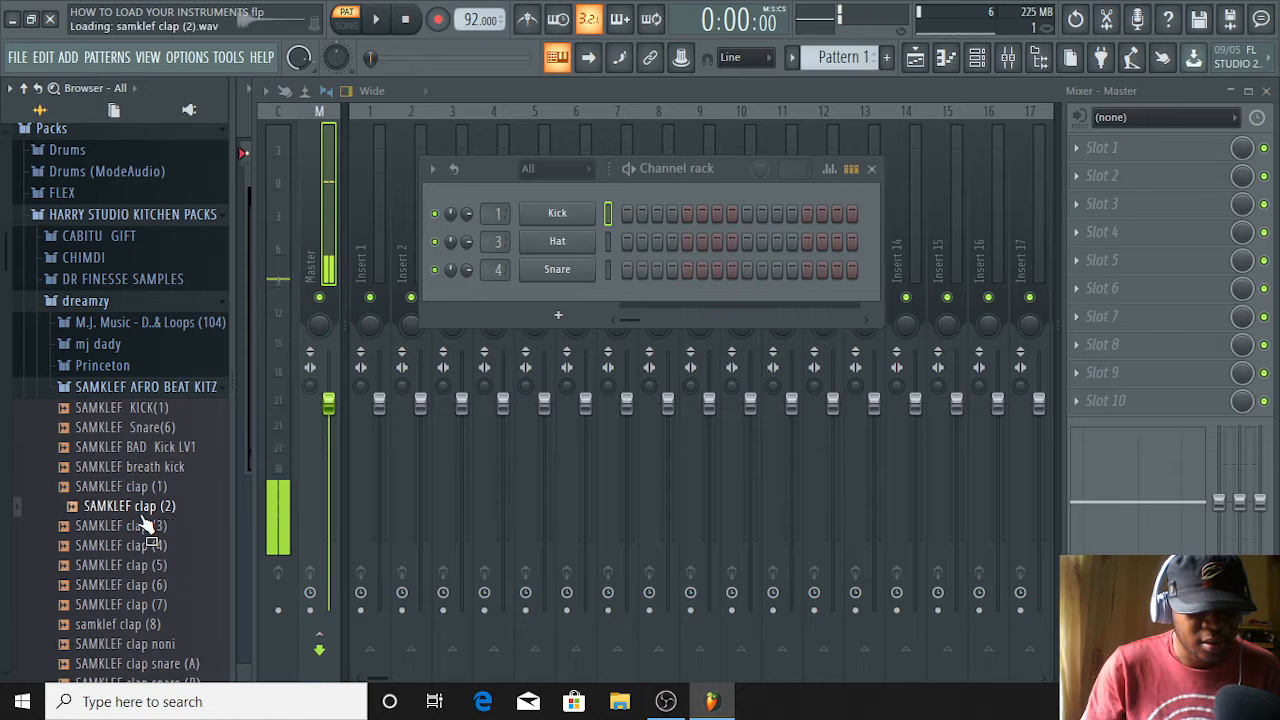
pyautogui.click(143, 527)
pyautogui.moveTo(143, 528); pyautogui.dragTo(566, 245)
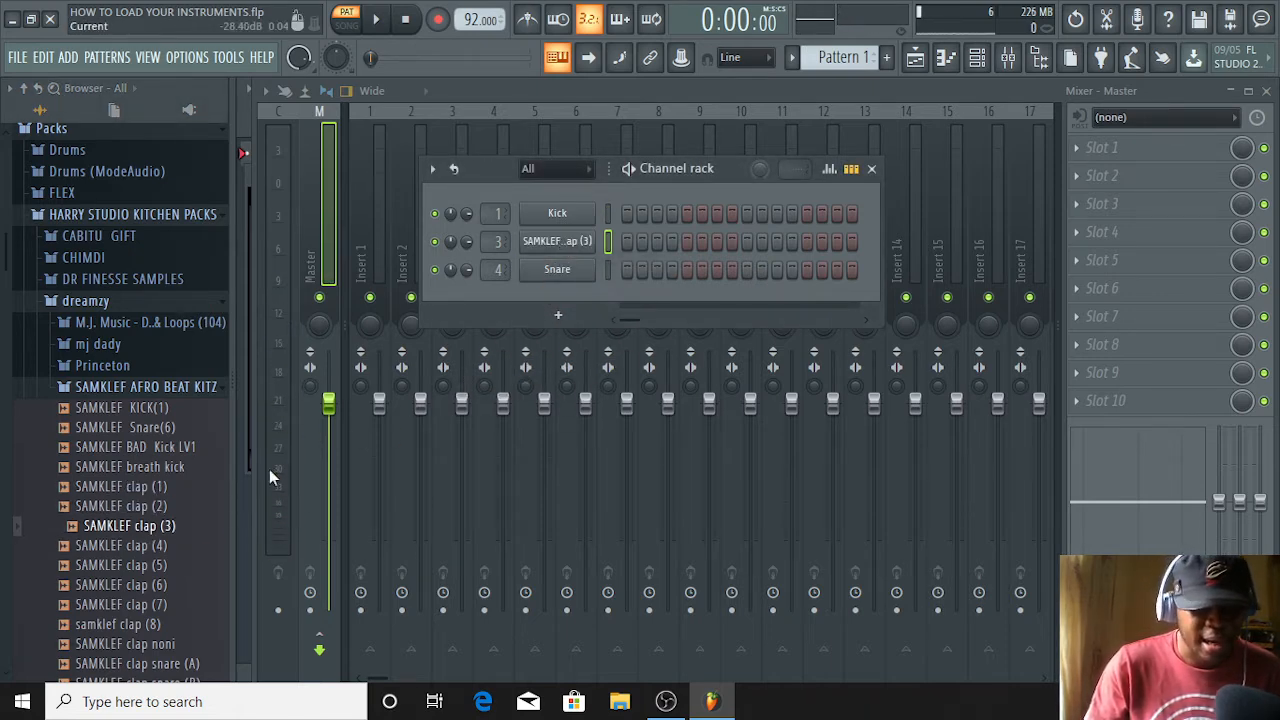
# Audition more SAMKLEF samples, including clap (6), DONT DULL KICK and Fast Cuttin
pyautogui.click(110, 588)
pyautogui.scroll(-4, 110, 588)
pyautogui.click(113, 545)
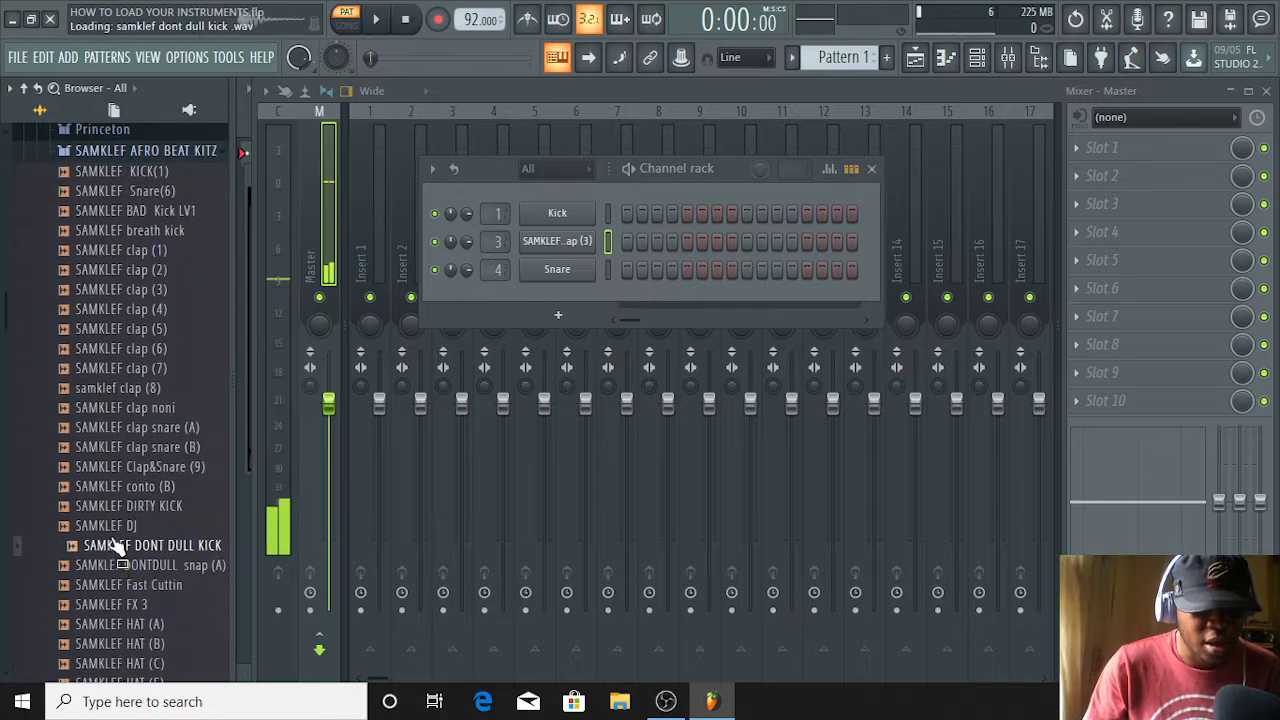
pyautogui.press('Up')
pyautogui.press('Down')
pyautogui.press('Down')
pyautogui.press('Down')
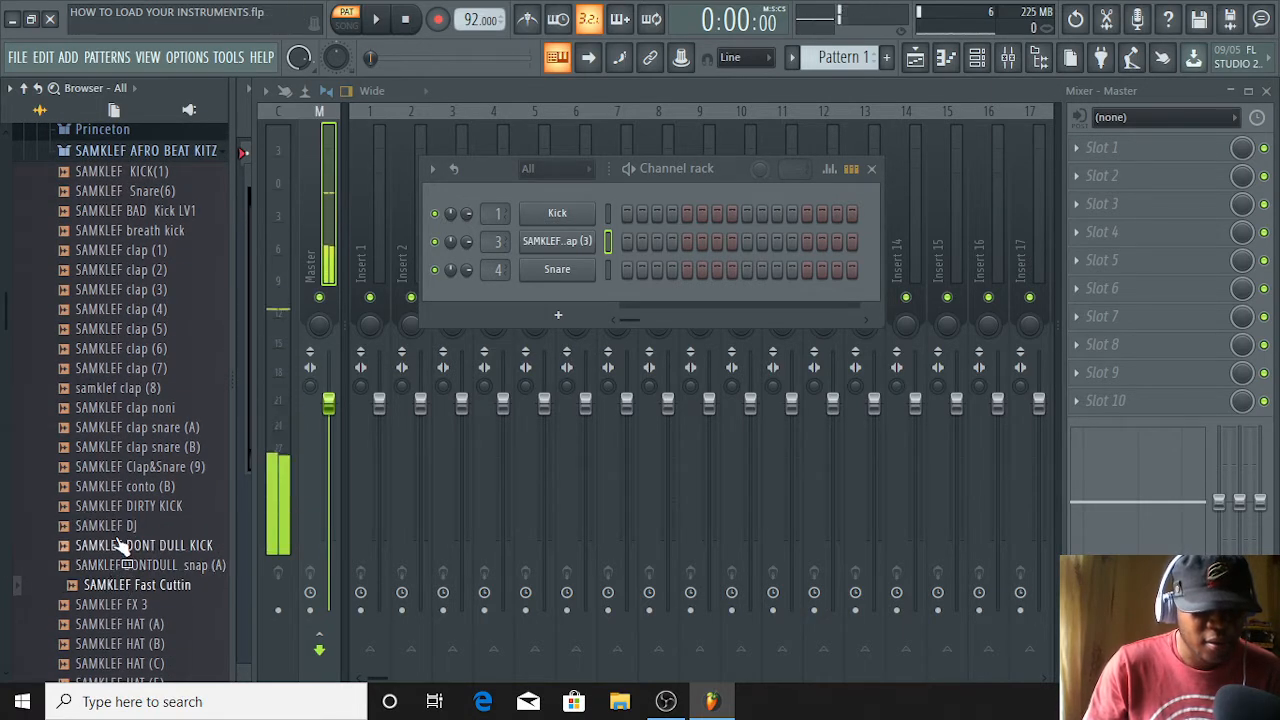
# Open the SELE SAM folder inside CABITU GIFT and audition its loops, rolls and kicks through Kick (1)_22
pyautogui.scroll(5, 119, 530)
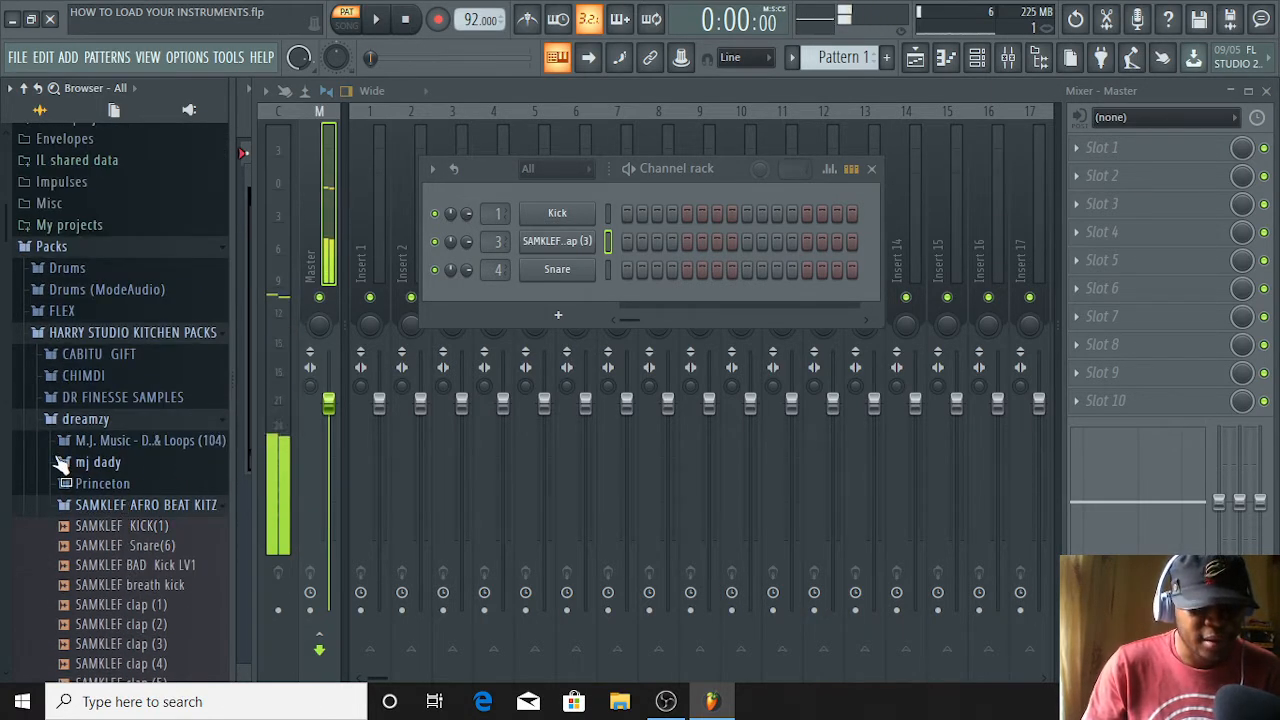
pyautogui.click(108, 356)
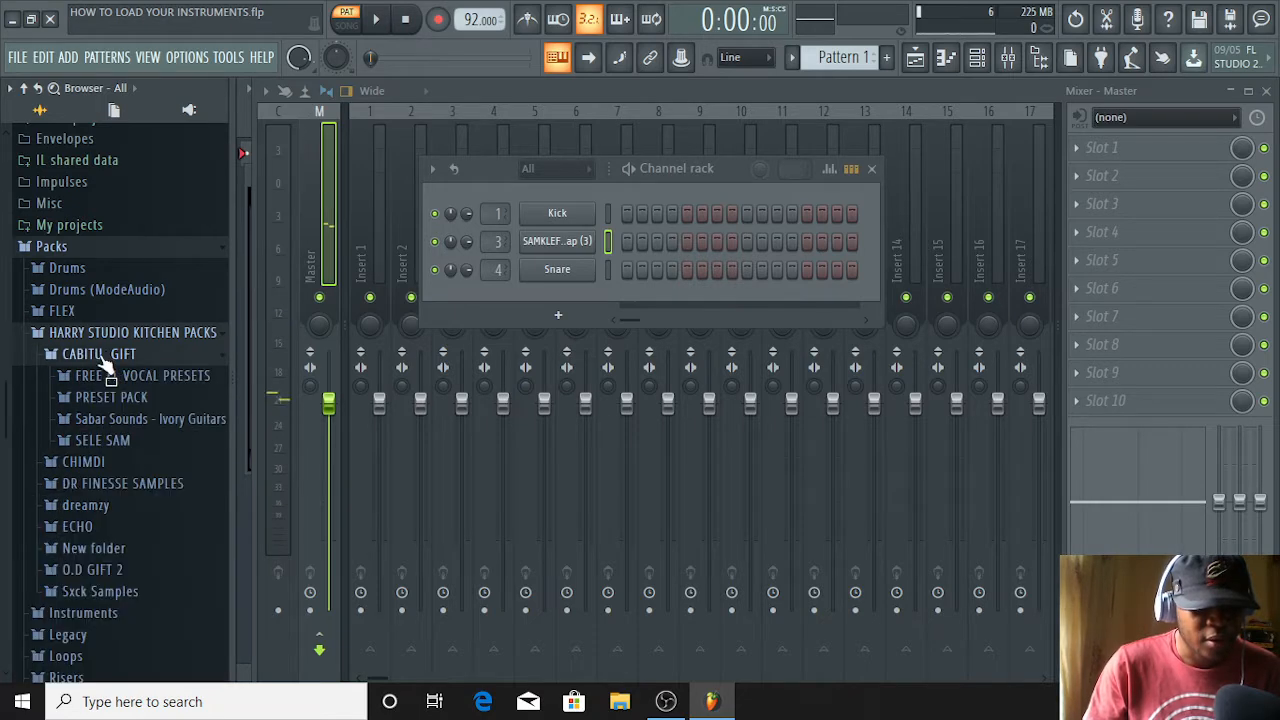
pyautogui.click(102, 440)
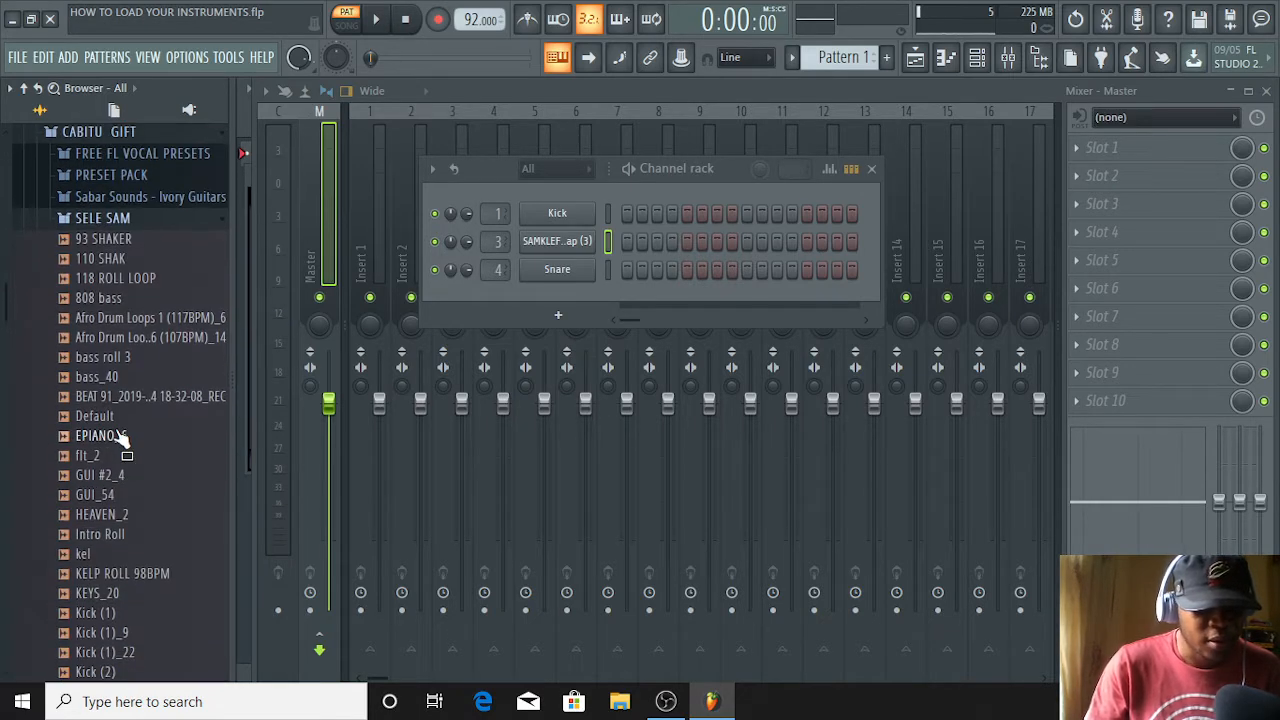
pyautogui.click(160, 337)
pyautogui.click(115, 534)
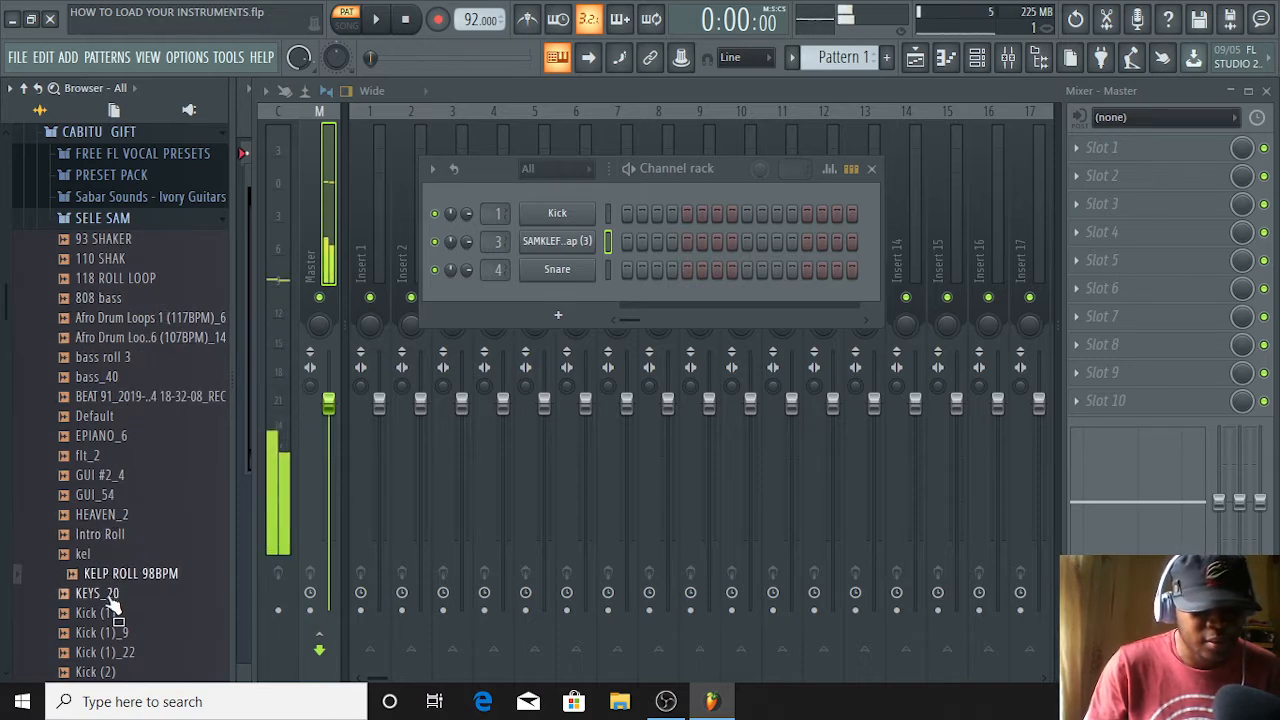
pyautogui.click(108, 614)
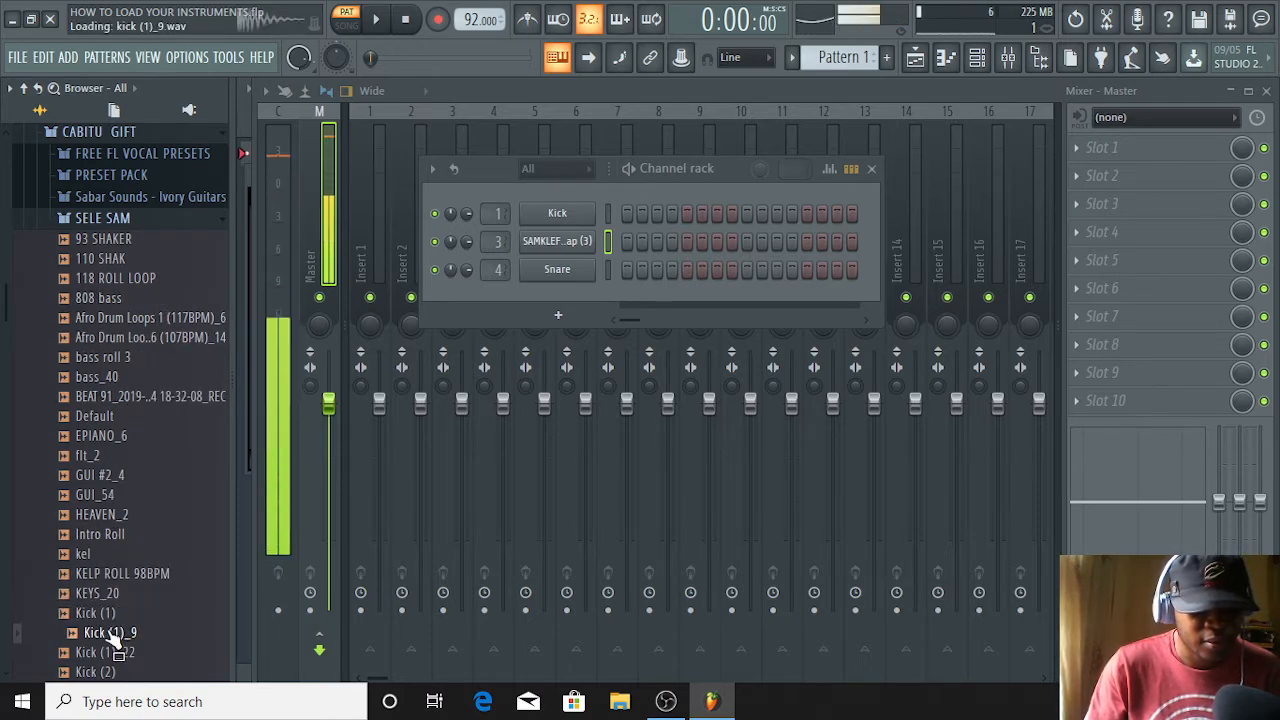
pyautogui.click(112, 653)
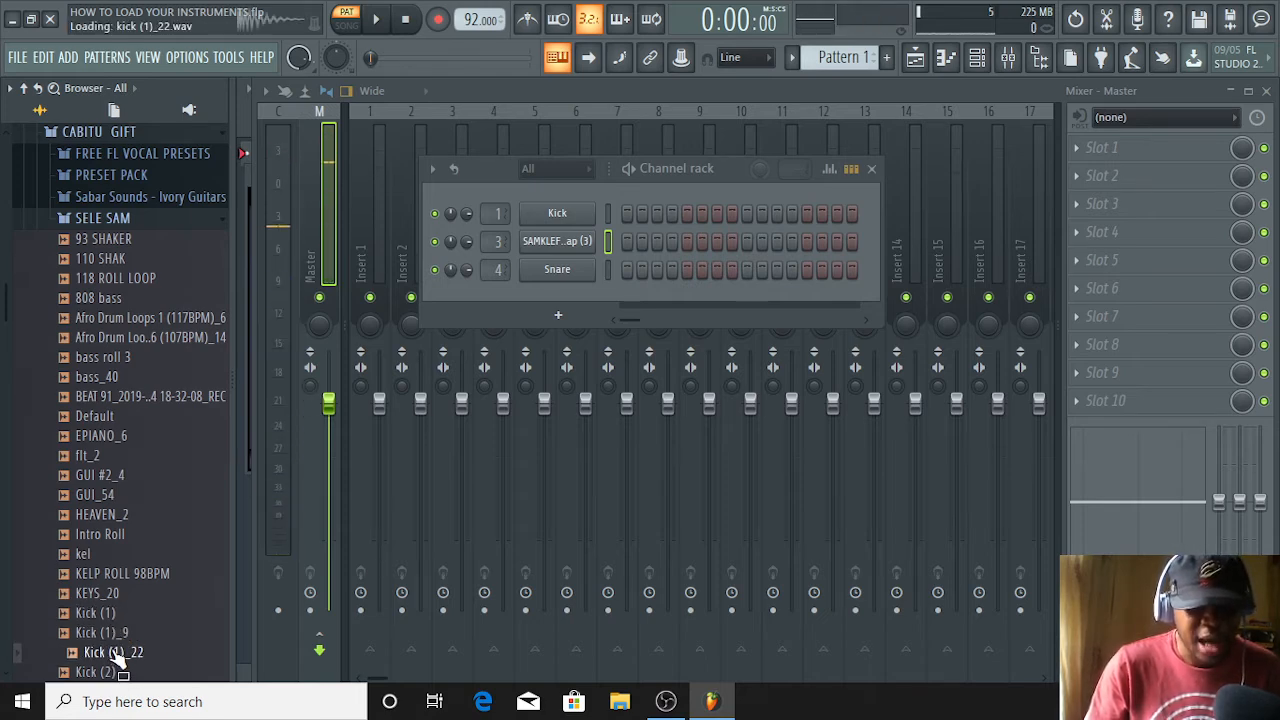
# Add the Kick (1)_22 sample to the channel rack as a new channel above Kick
pyautogui.click(113, 652)
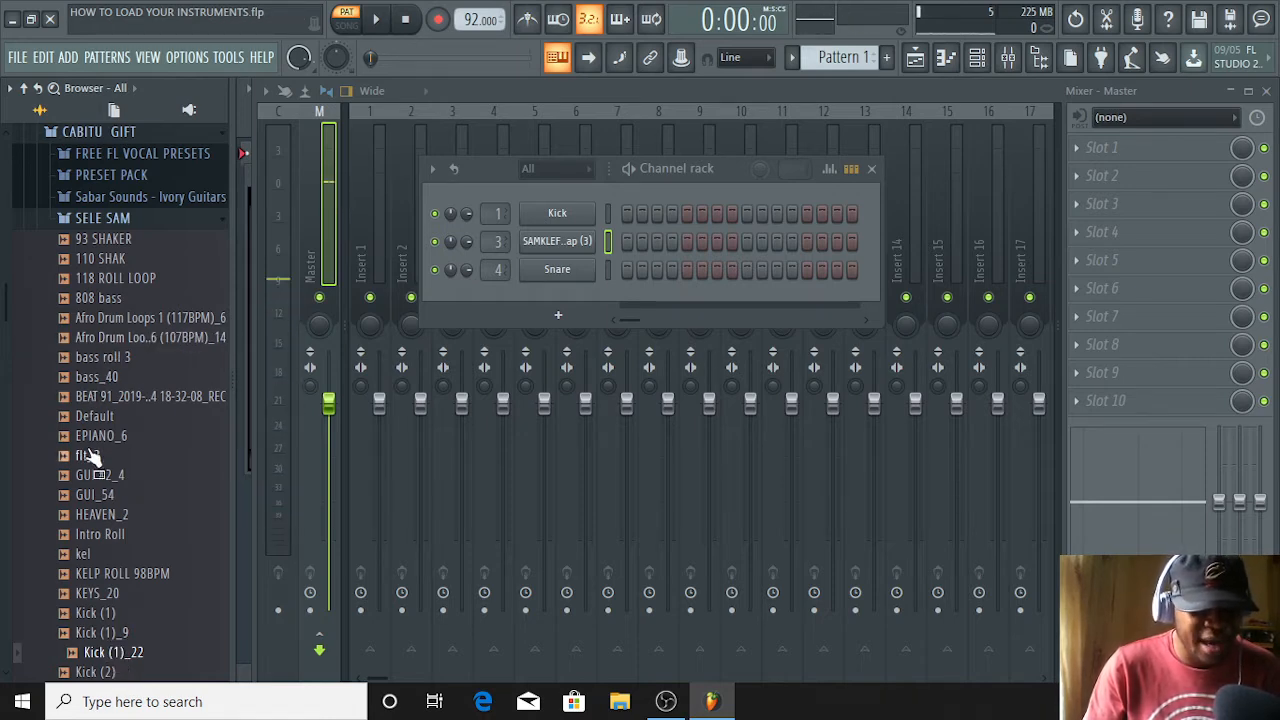
pyautogui.moveTo(85, 622); pyautogui.dragTo(117, 657)
pyautogui.click(120, 654)
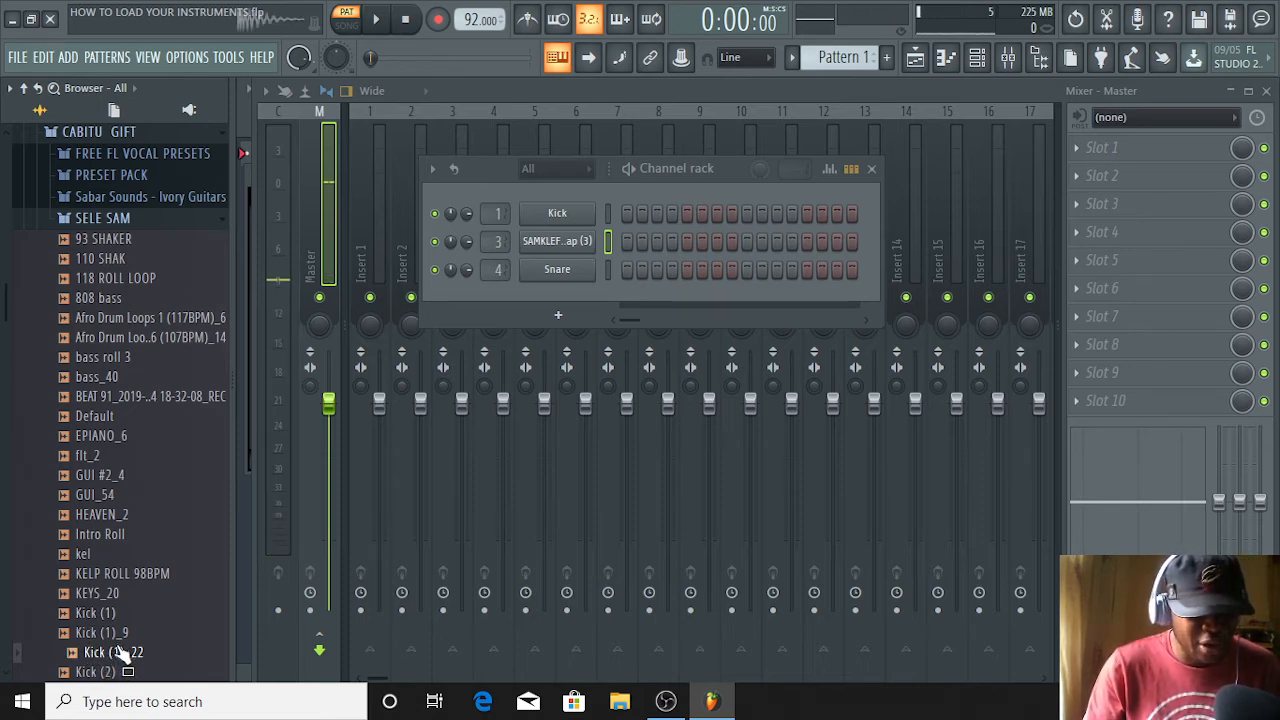
pyautogui.moveTo(117, 652); pyautogui.dragTo(563, 188)
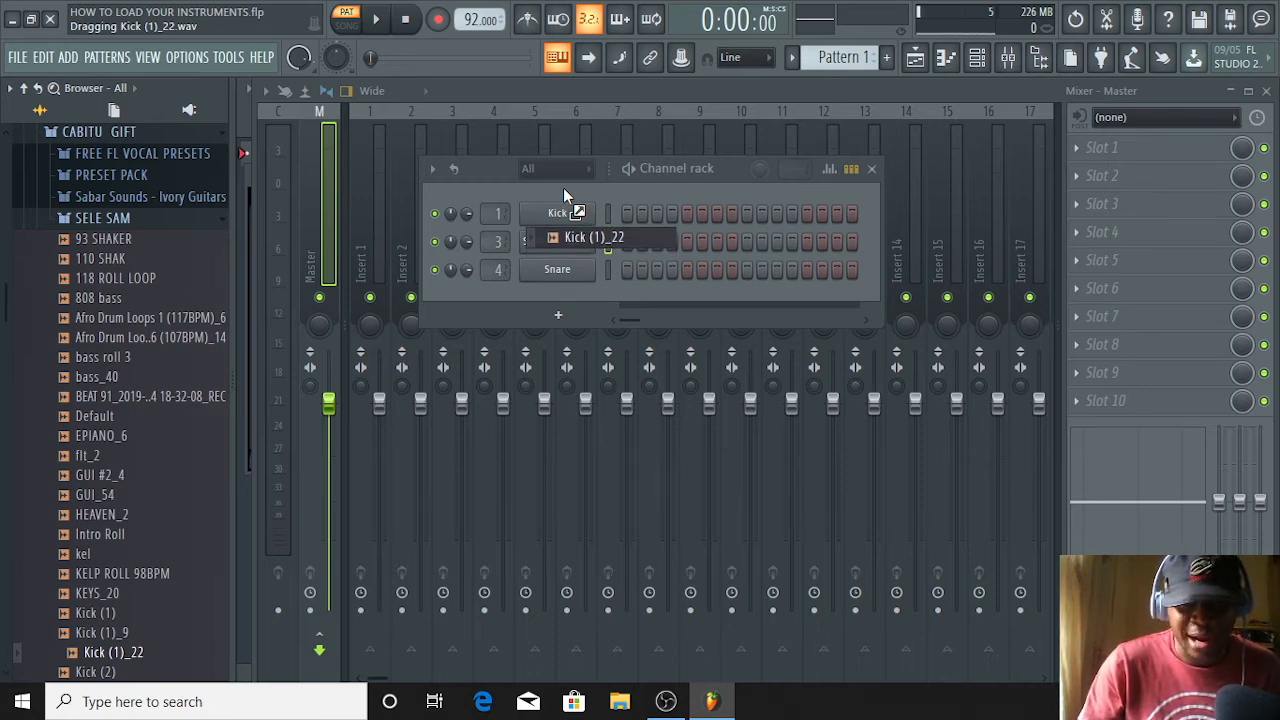
pyautogui.moveTo(563, 188); pyautogui.dragTo(563, 187)
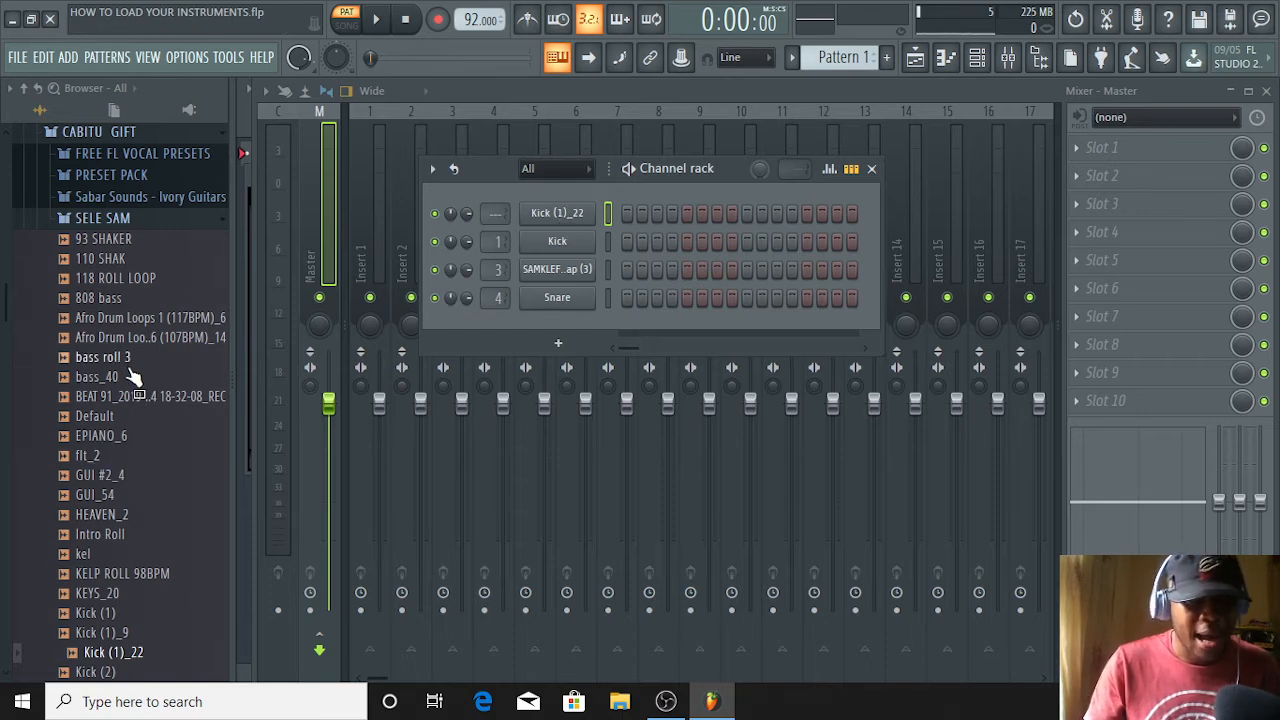
# Look through the remaining SELE SAM samples and reopen the dreamzy folder
pyautogui.scroll(-6, 118, 425)
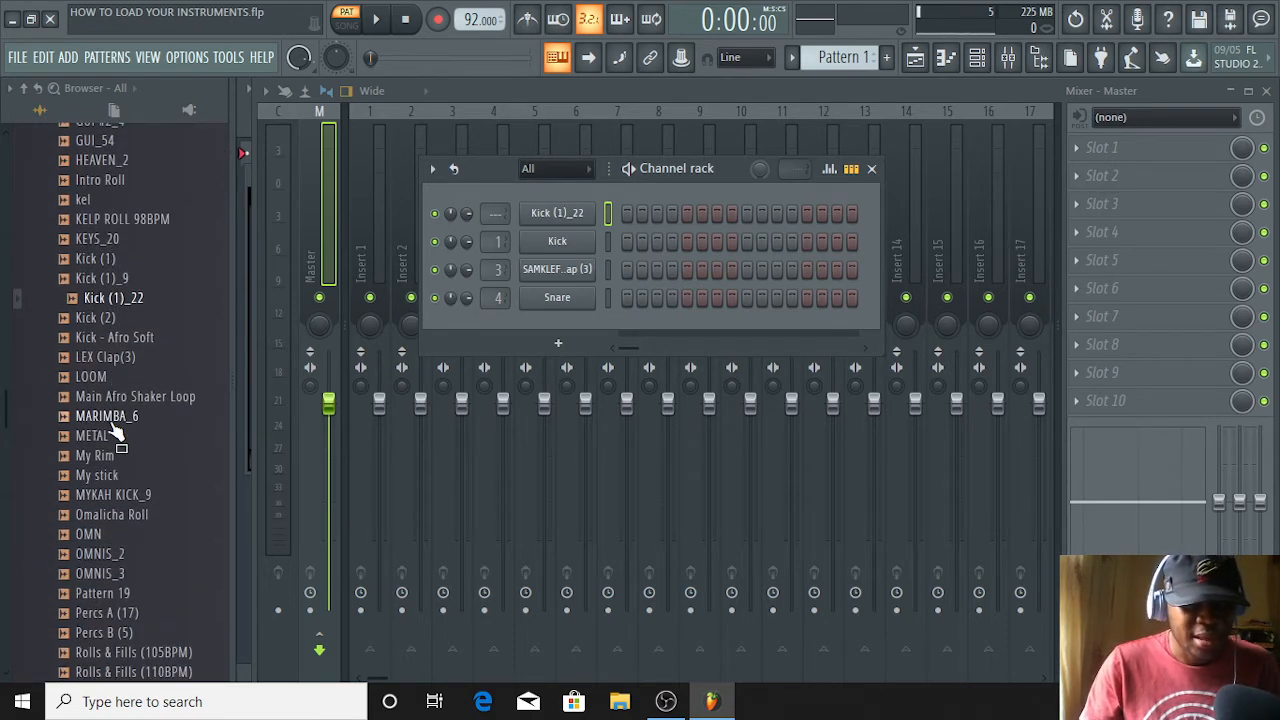
pyautogui.scroll(8, 112, 420)
pyautogui.scroll(-10, 115, 410)
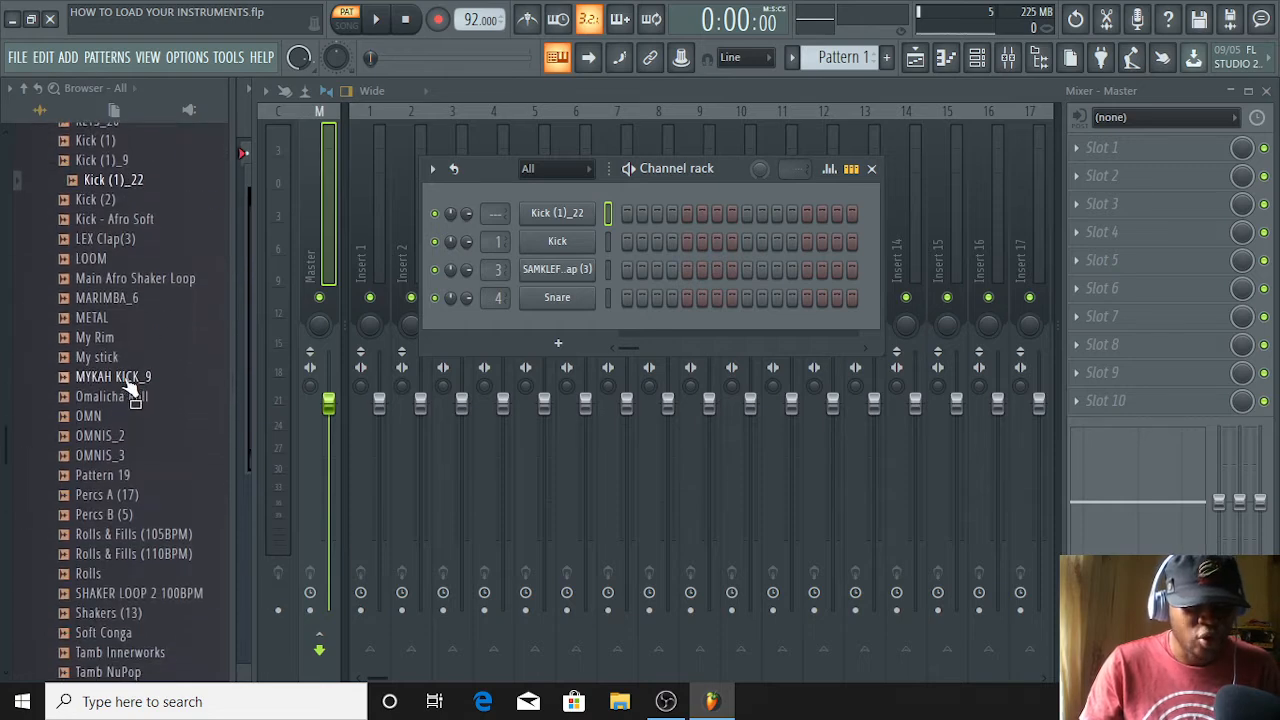
pyautogui.scroll(-10, 127, 384)
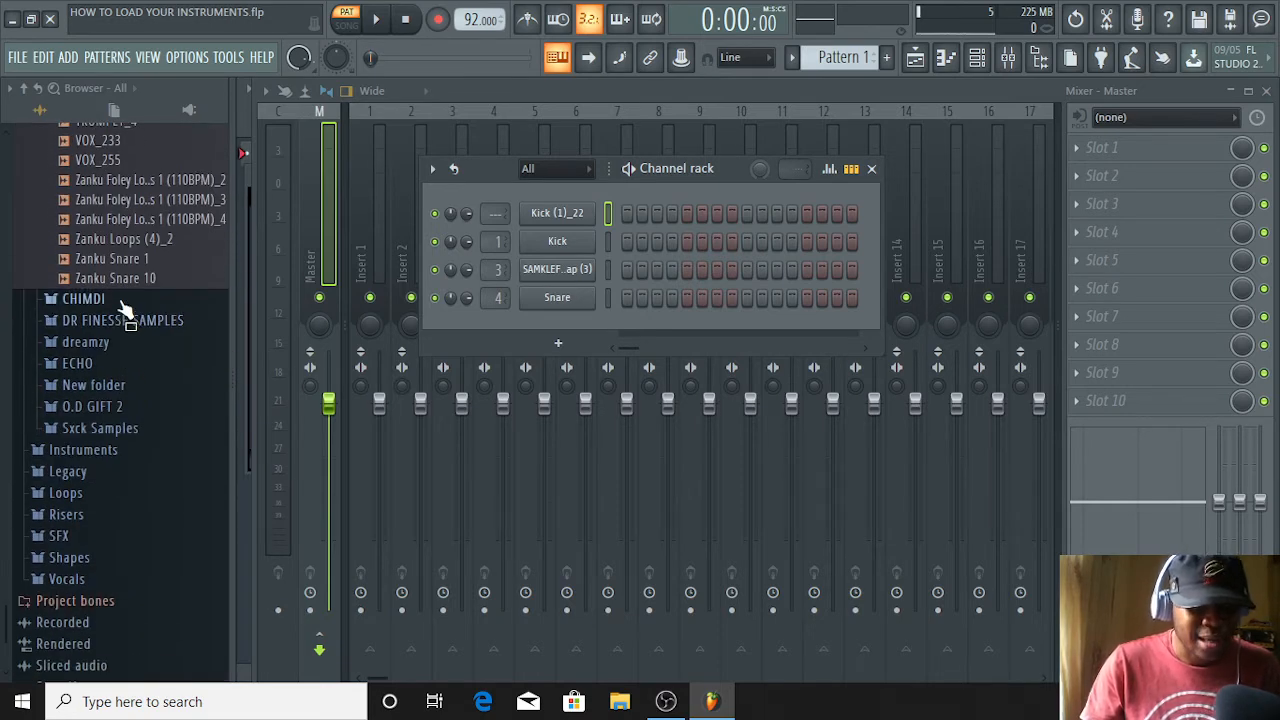
pyautogui.click(114, 341)
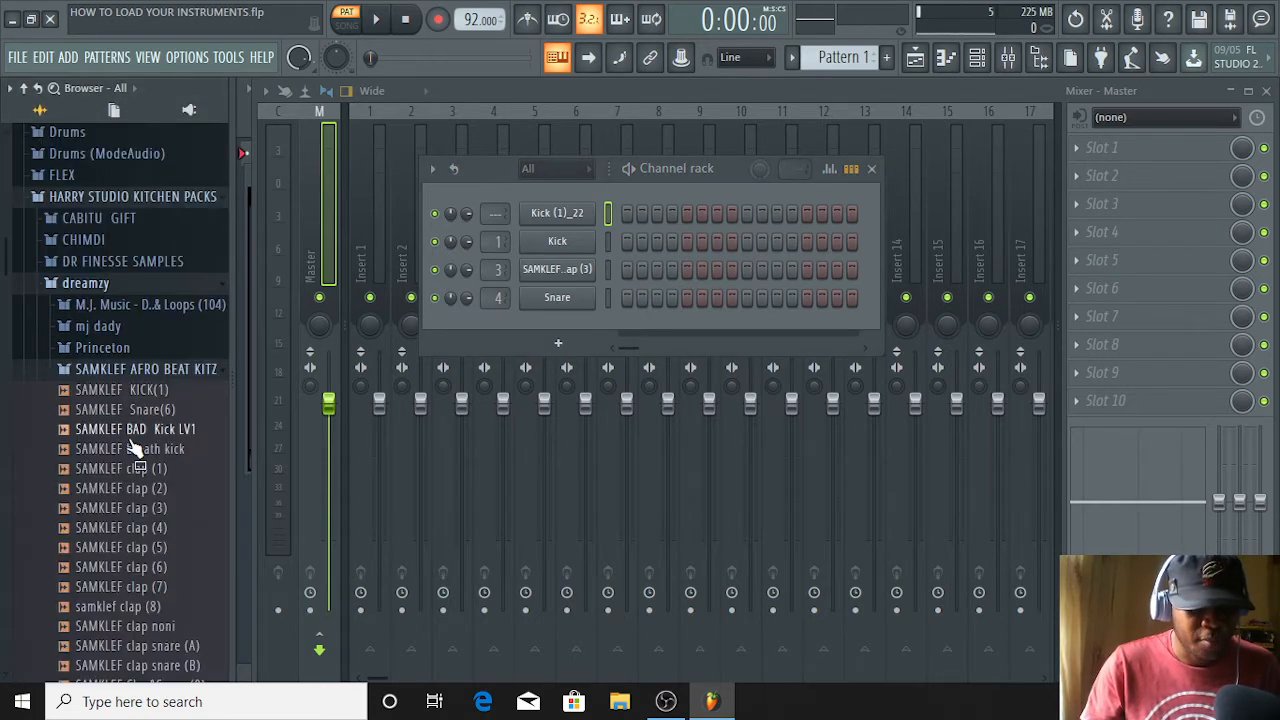
# Audition the SAMKLEF HAT (B), (C) and (E) samples and select SAMKLEF HAT (C)
pyautogui.scroll(-6, 149, 457)
pyautogui.click(150, 509)
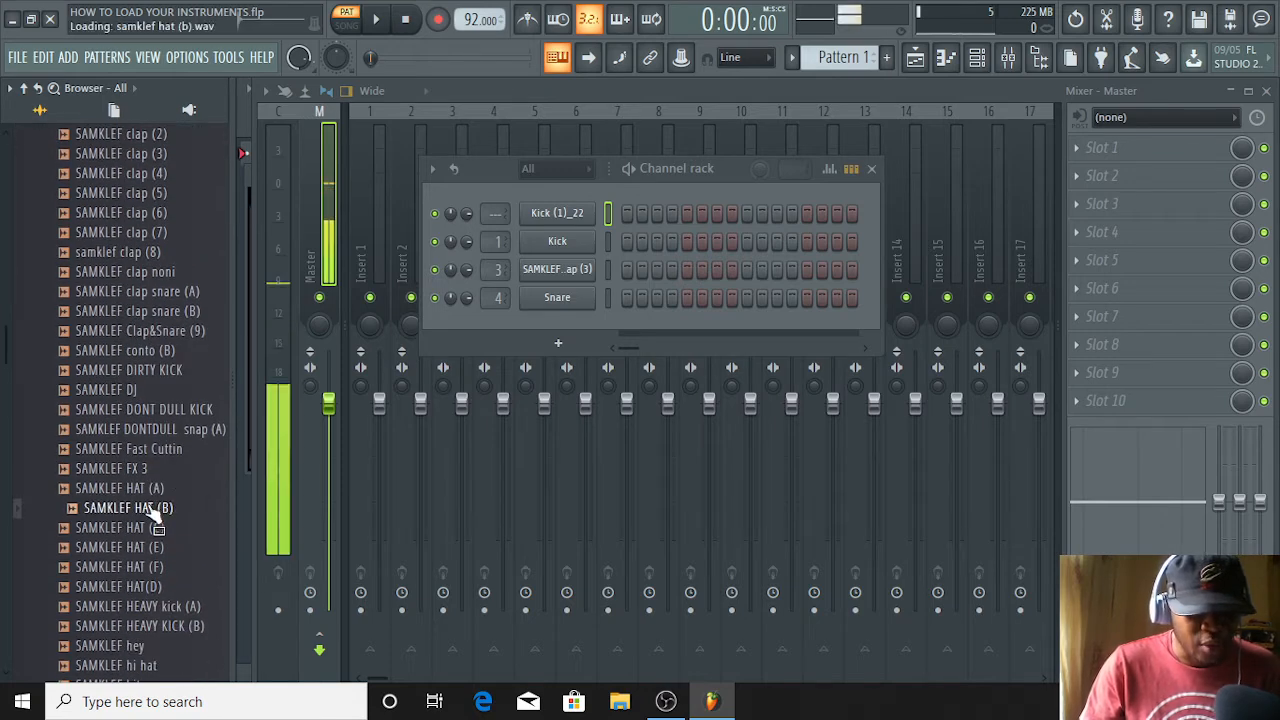
pyautogui.click(133, 529)
pyautogui.click(114, 547)
pyautogui.click(109, 544)
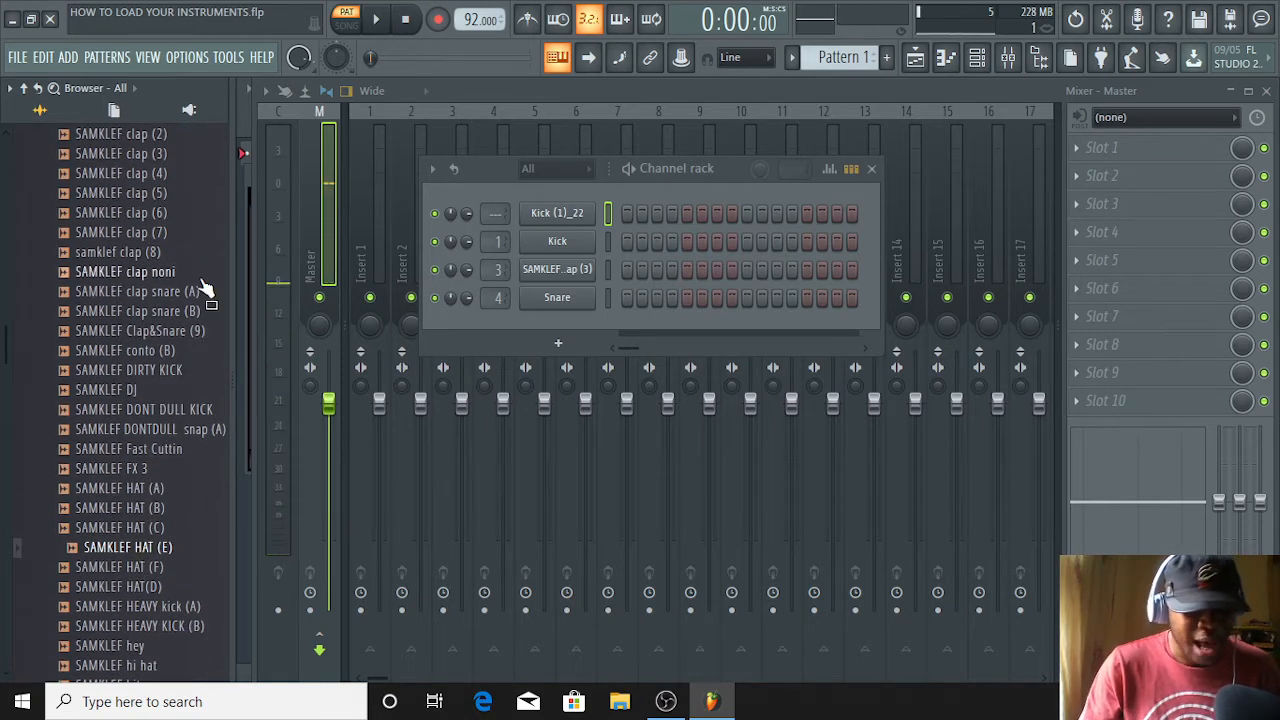
pyautogui.click(158, 529)
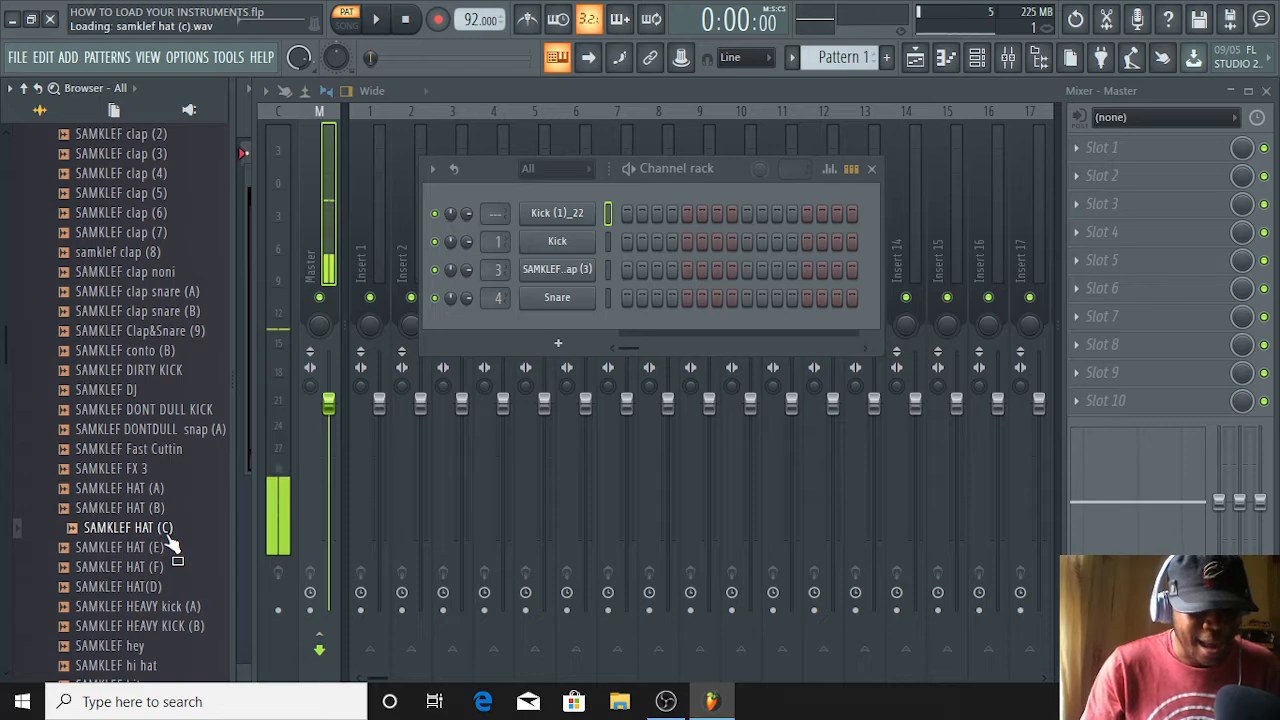
pyautogui.click(143, 530)
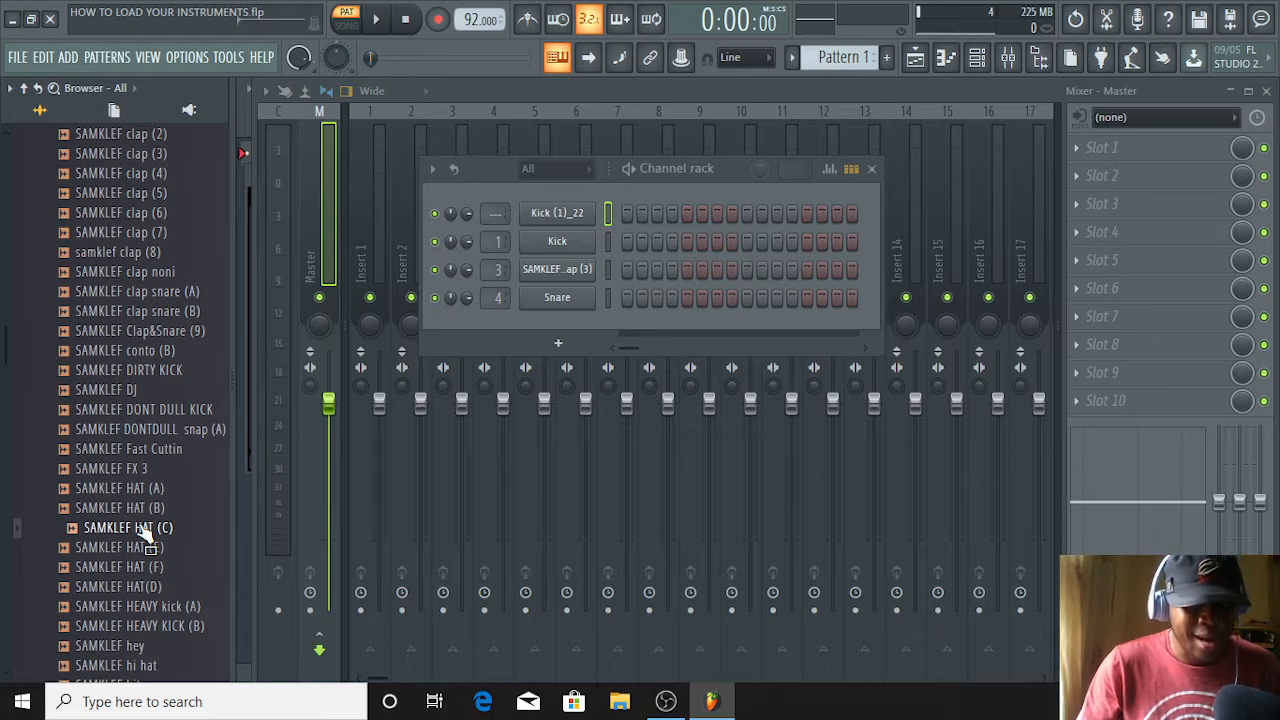
# Replace the Kick channel with the SAMKLEF HAT (C) sample and add a Purity instrument channel, closing the plugin window
pyautogui.moveTo(140, 527); pyautogui.dragTo(560, 251)
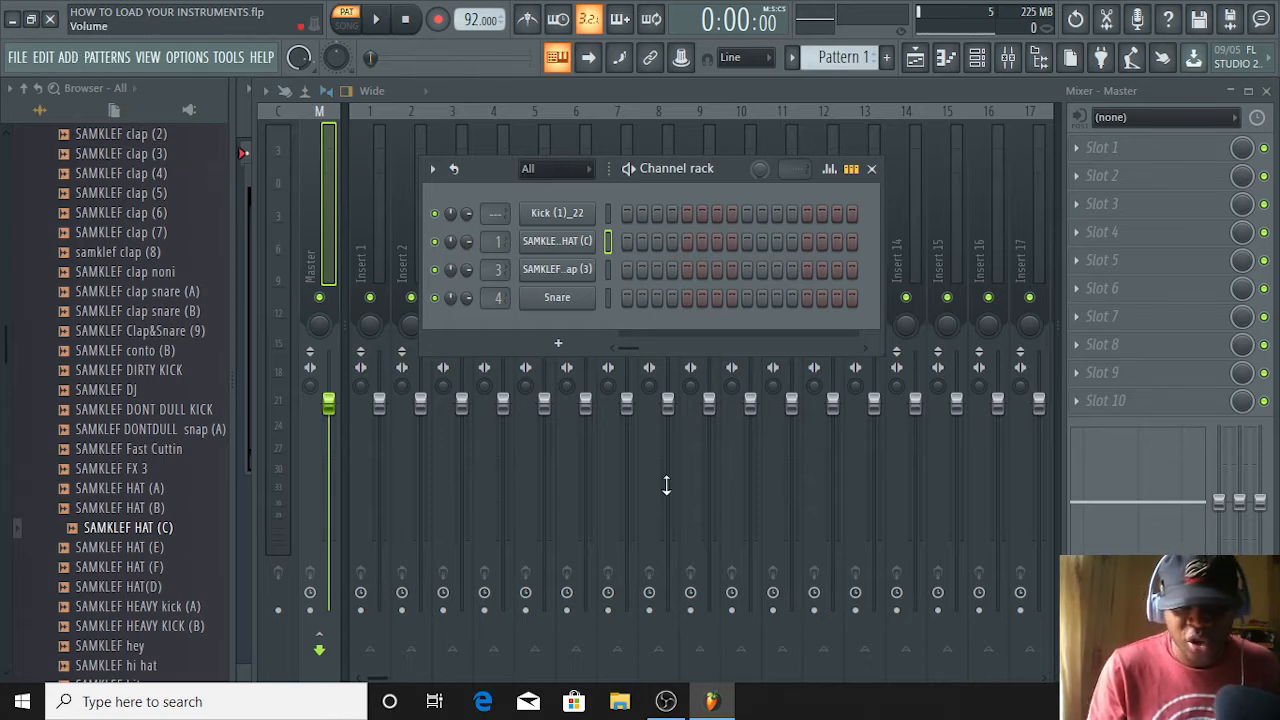
pyautogui.click(561, 346)
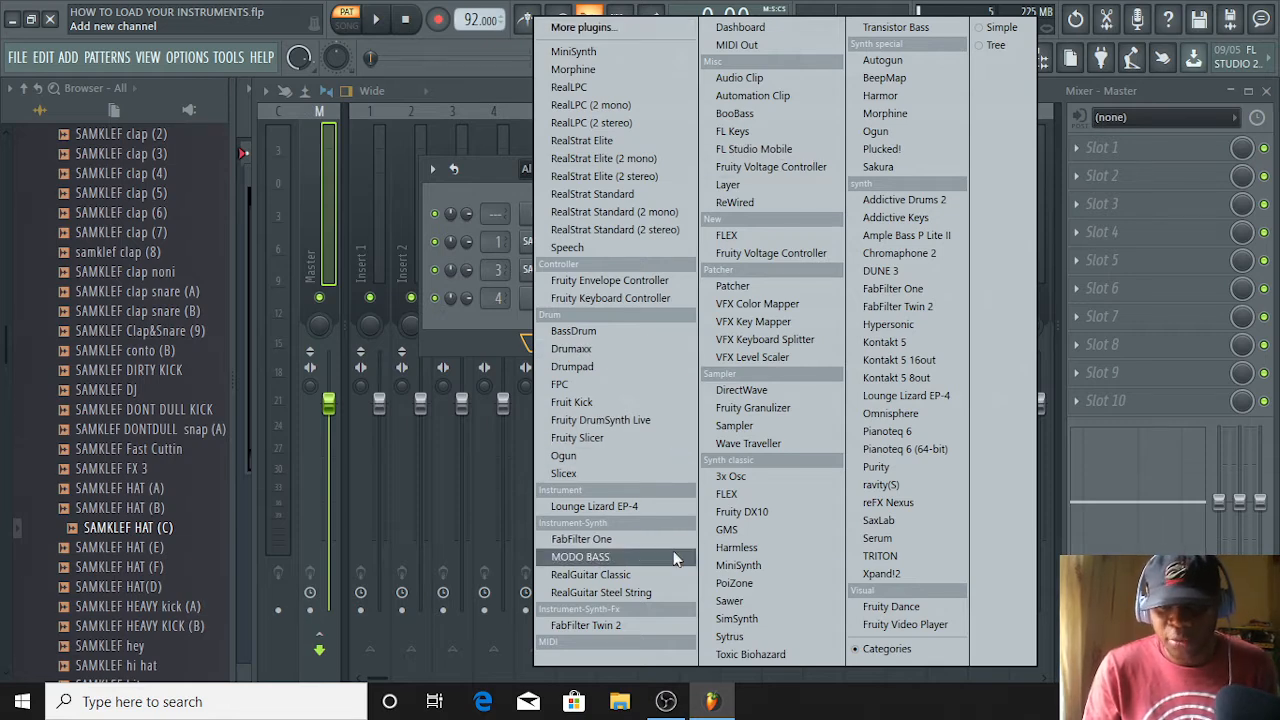
pyautogui.click(902, 465)
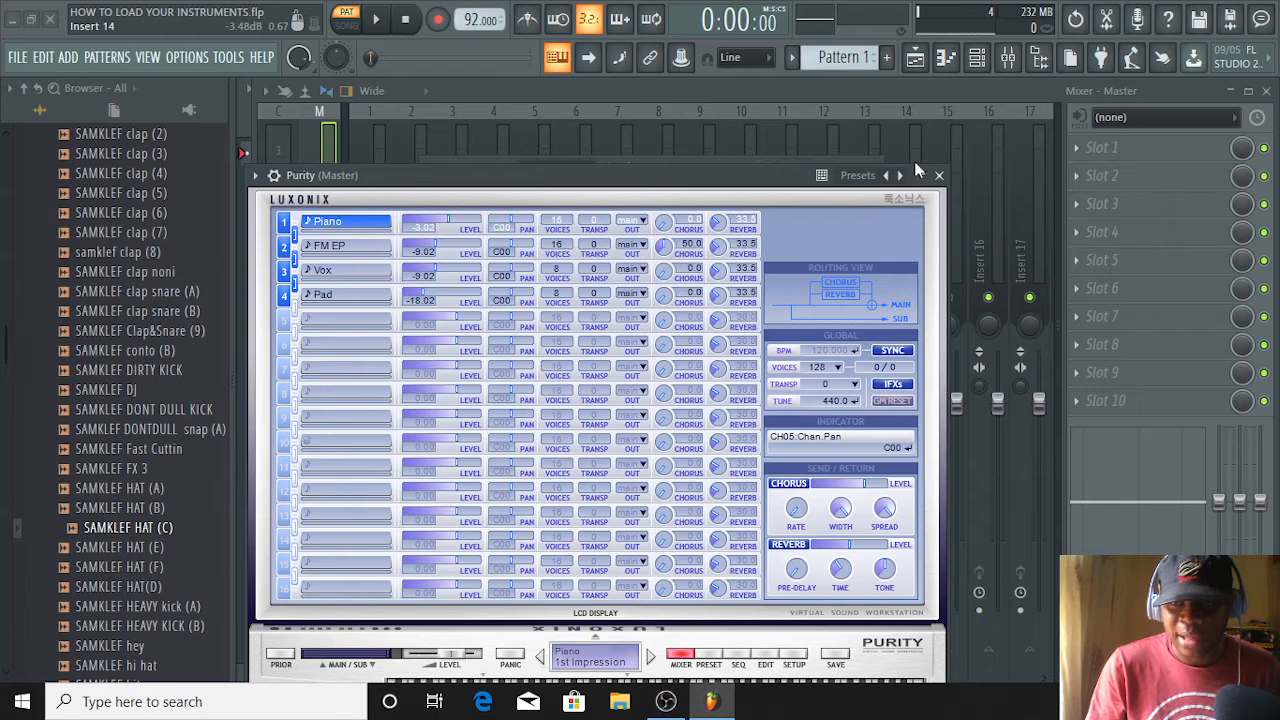
pyautogui.click(938, 175)
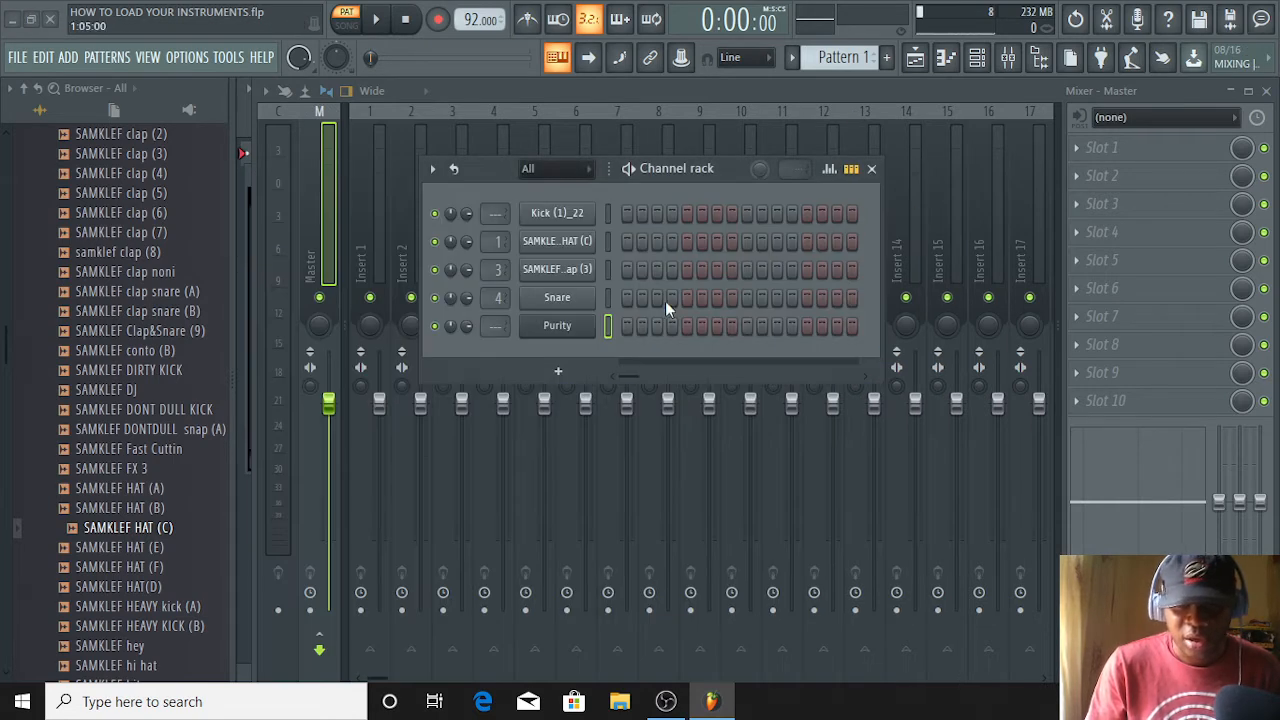
pyautogui.click(558, 327)
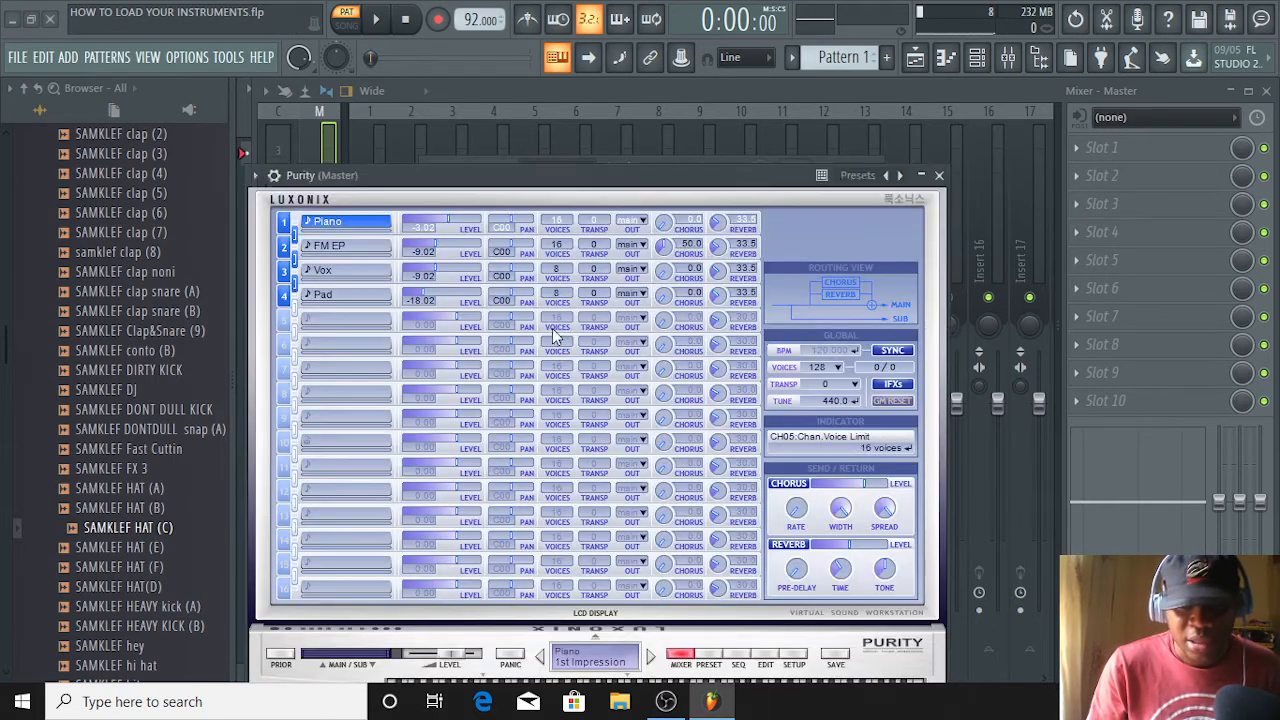
pyautogui.click(938, 175)
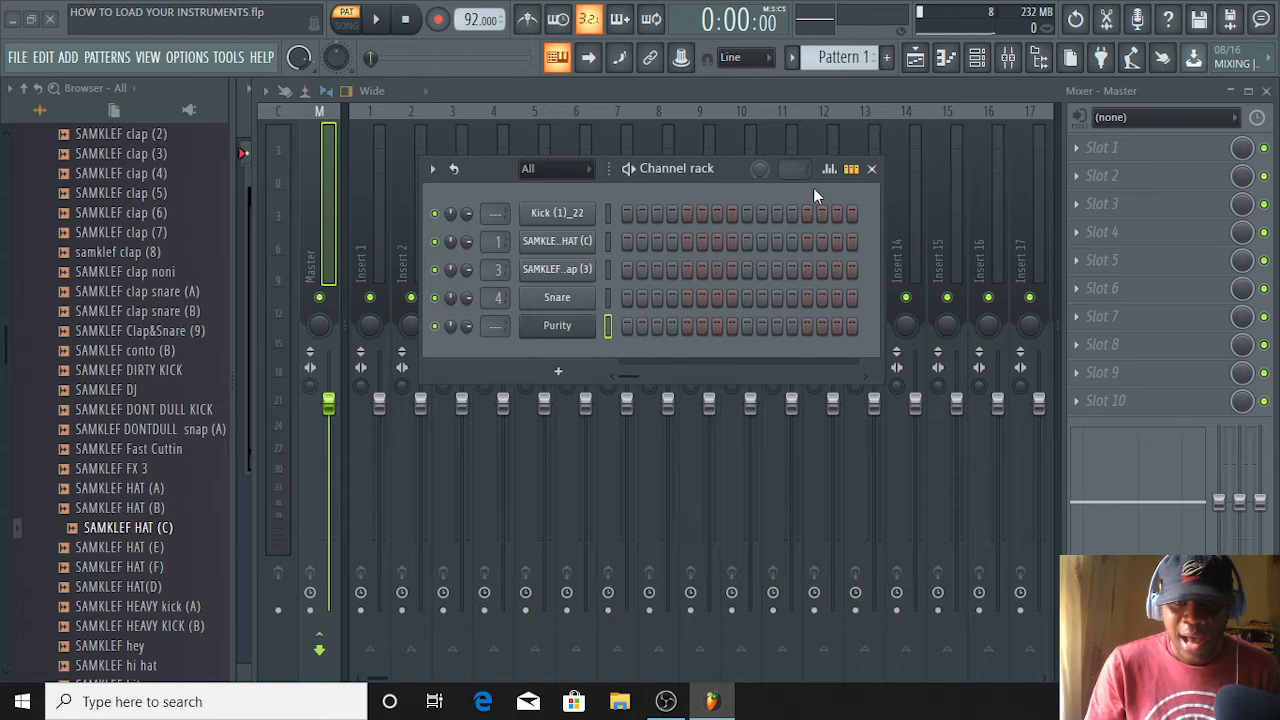
# Add an FL Keys instrument channel to the channel rack and close its plugin window
pyautogui.click(558, 372)
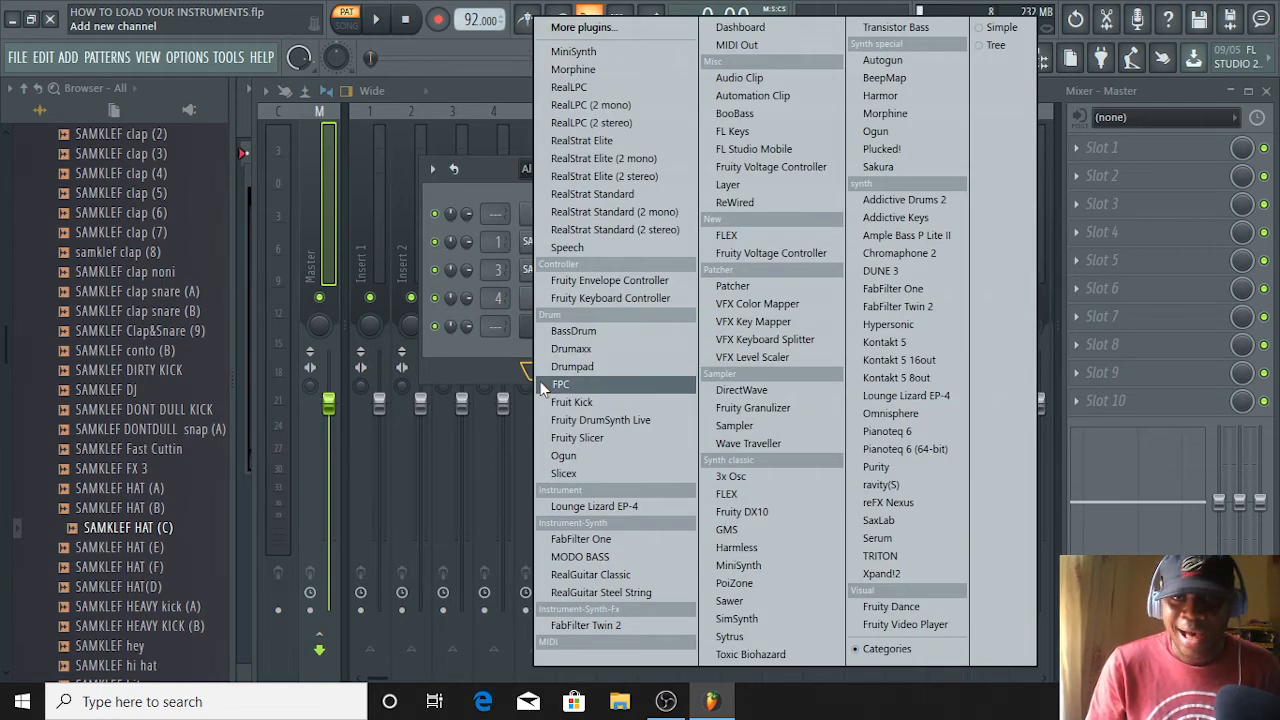
pyautogui.click(727, 134)
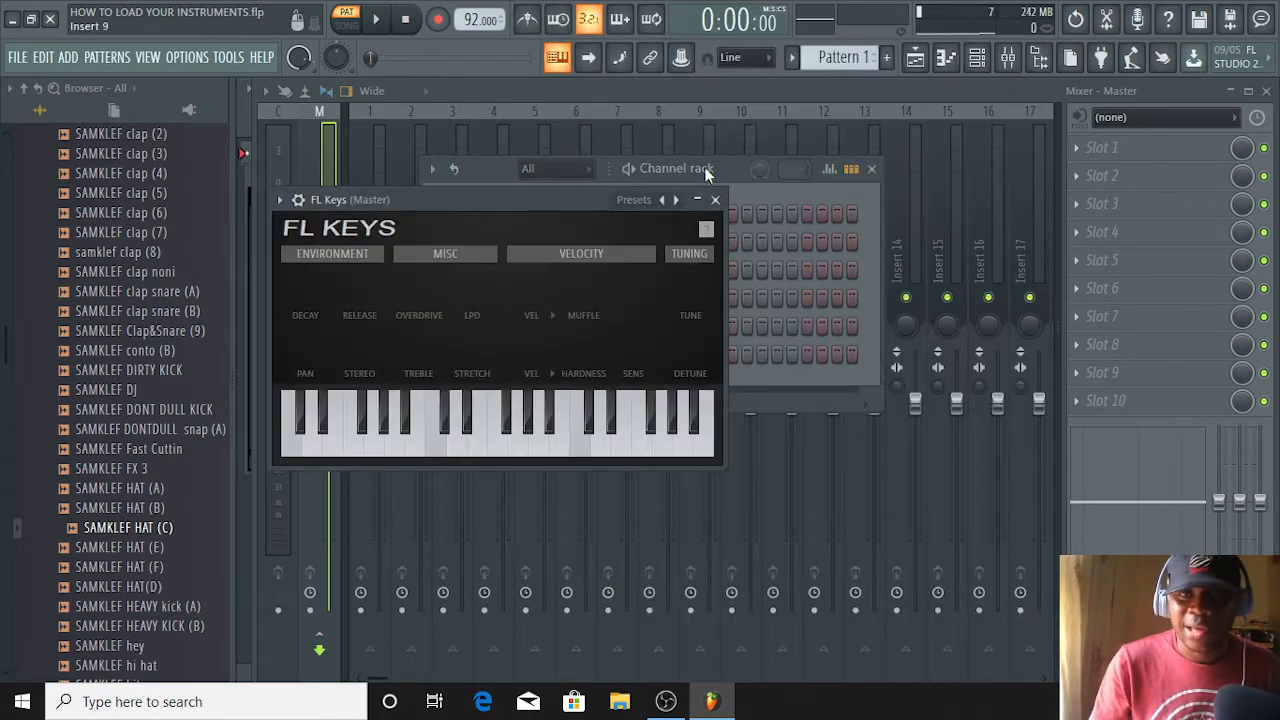
pyautogui.click(716, 199)
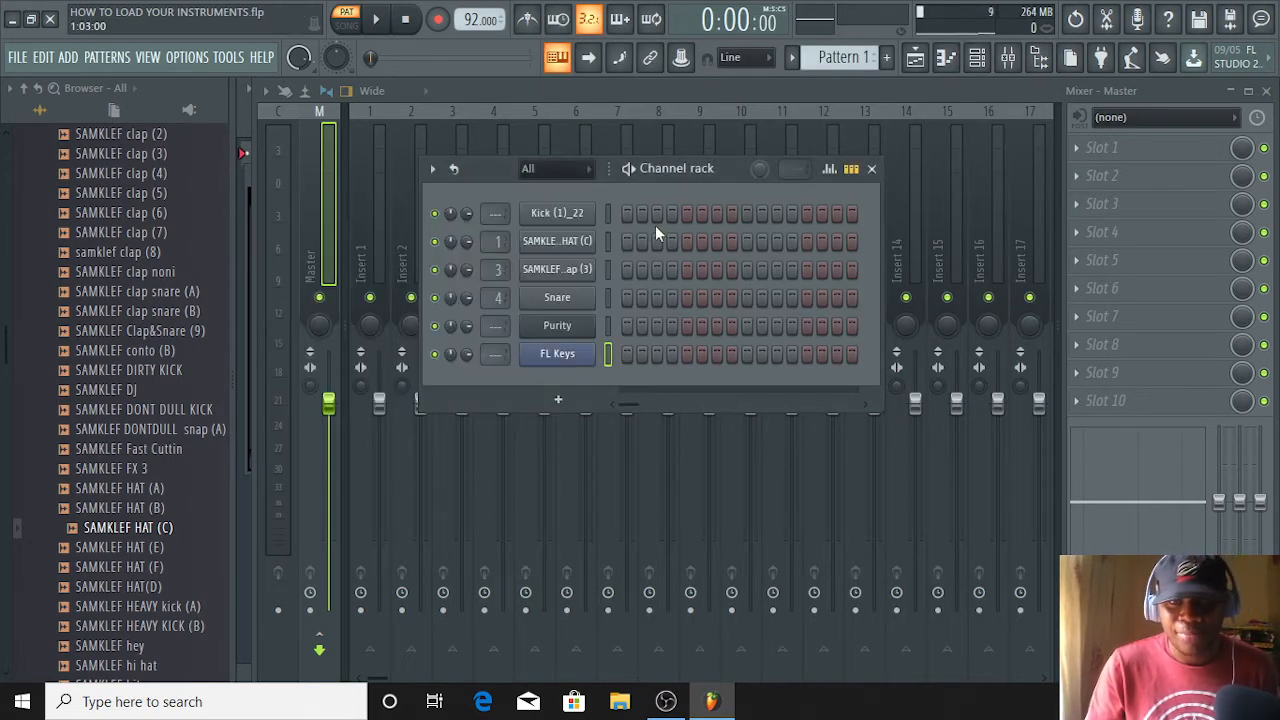
# Fill all 16 steps of the Kick (1)_22 channel and play the pattern briefly
pyautogui.moveTo(628, 214); pyautogui.dragTo(835, 213)
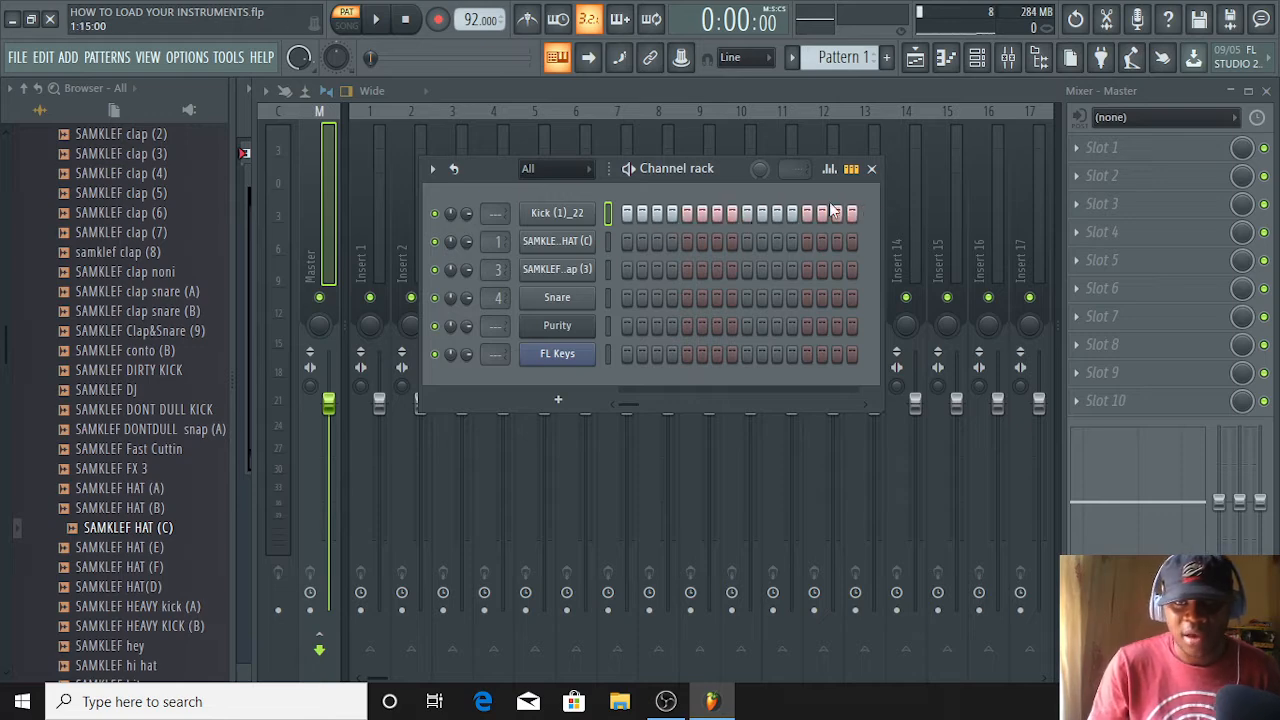
pyautogui.moveTo(636, 244)
pyautogui.mouseDown()
pyautogui.moveTo(899, 246)
pyautogui.moveTo(622, 250)
pyautogui.mouseUp()
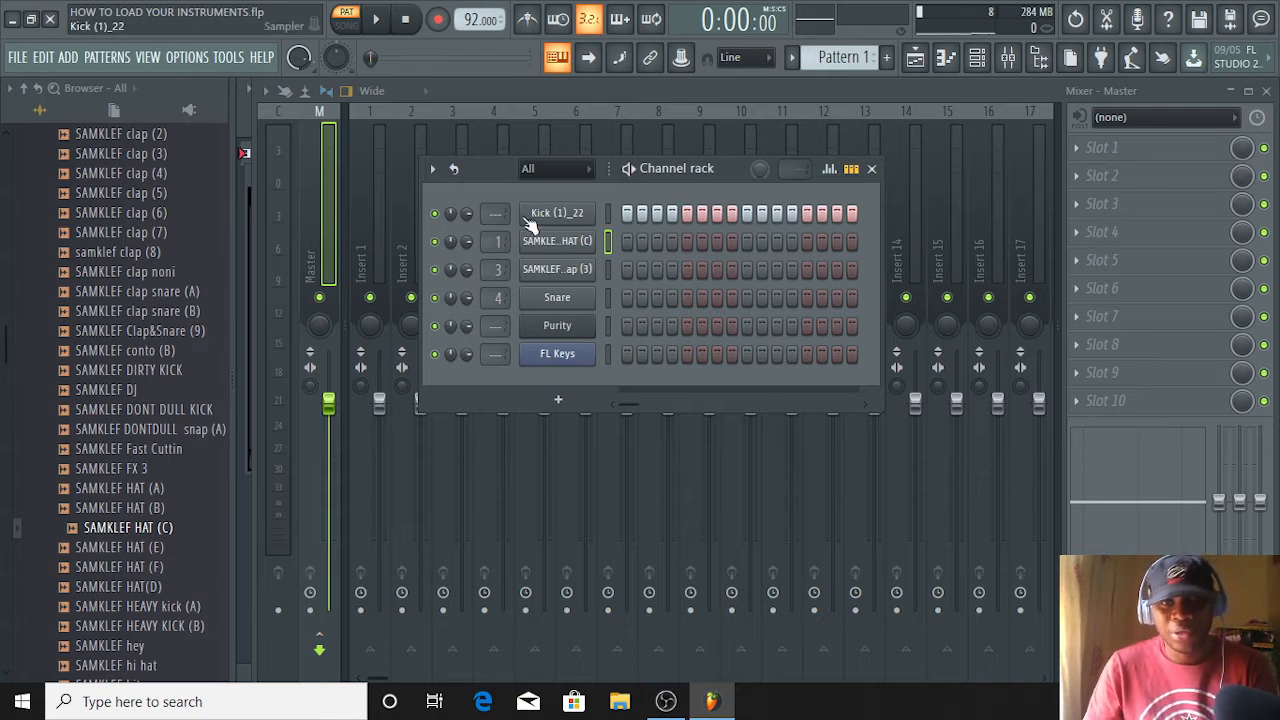
pyautogui.press('space')
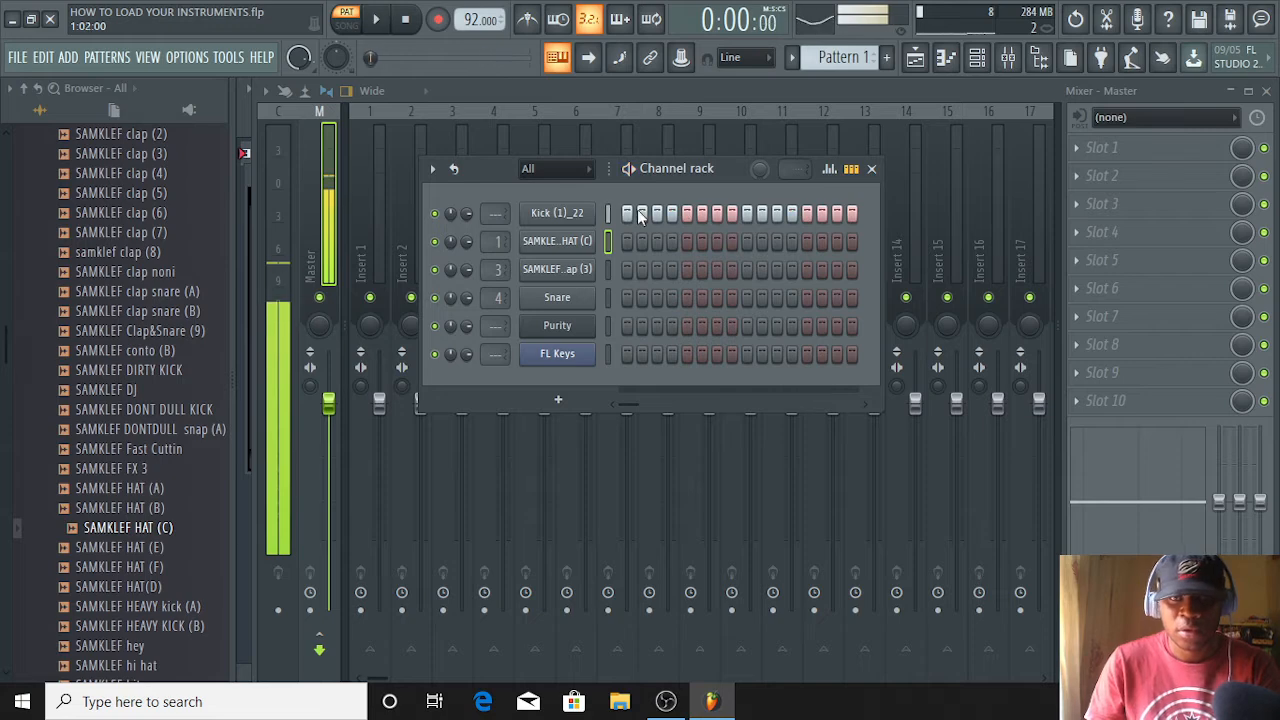
pyautogui.press('space')
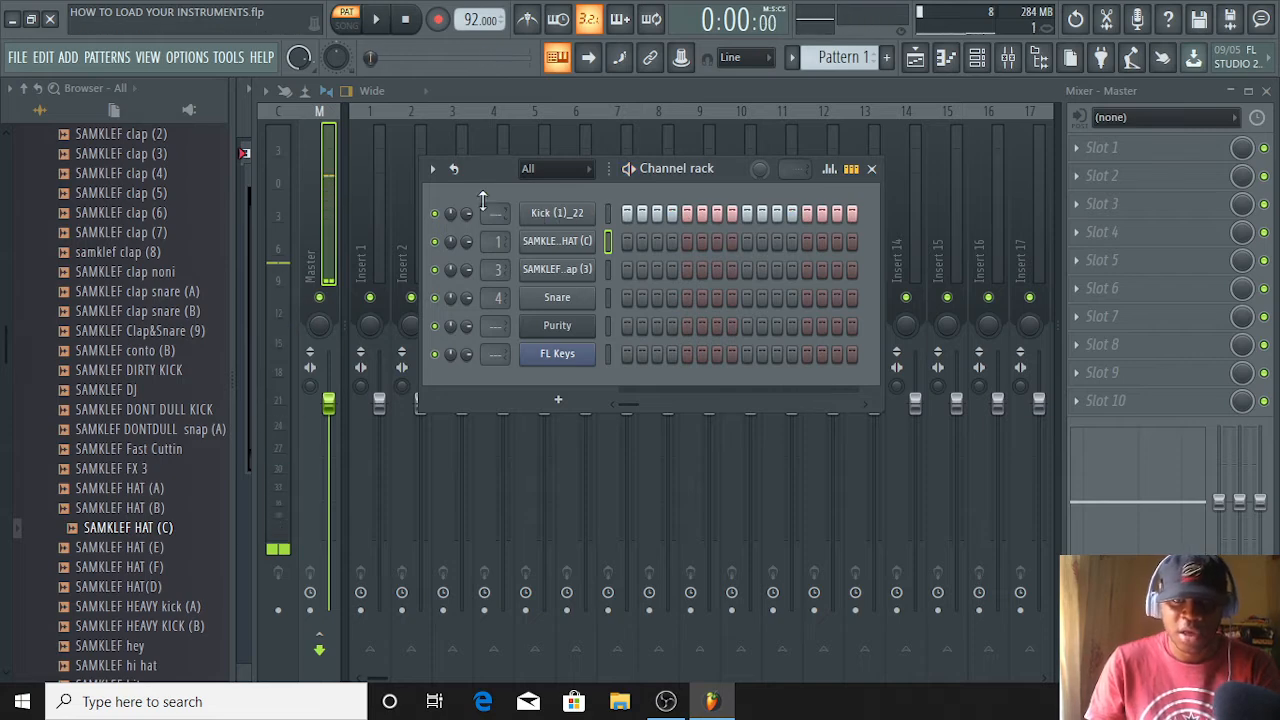
# Mute the Kick (1)_22 channel, fill all 16 steps of the SAMKLEF HAT (C) channel and audition the hats
pyautogui.click(435, 213)
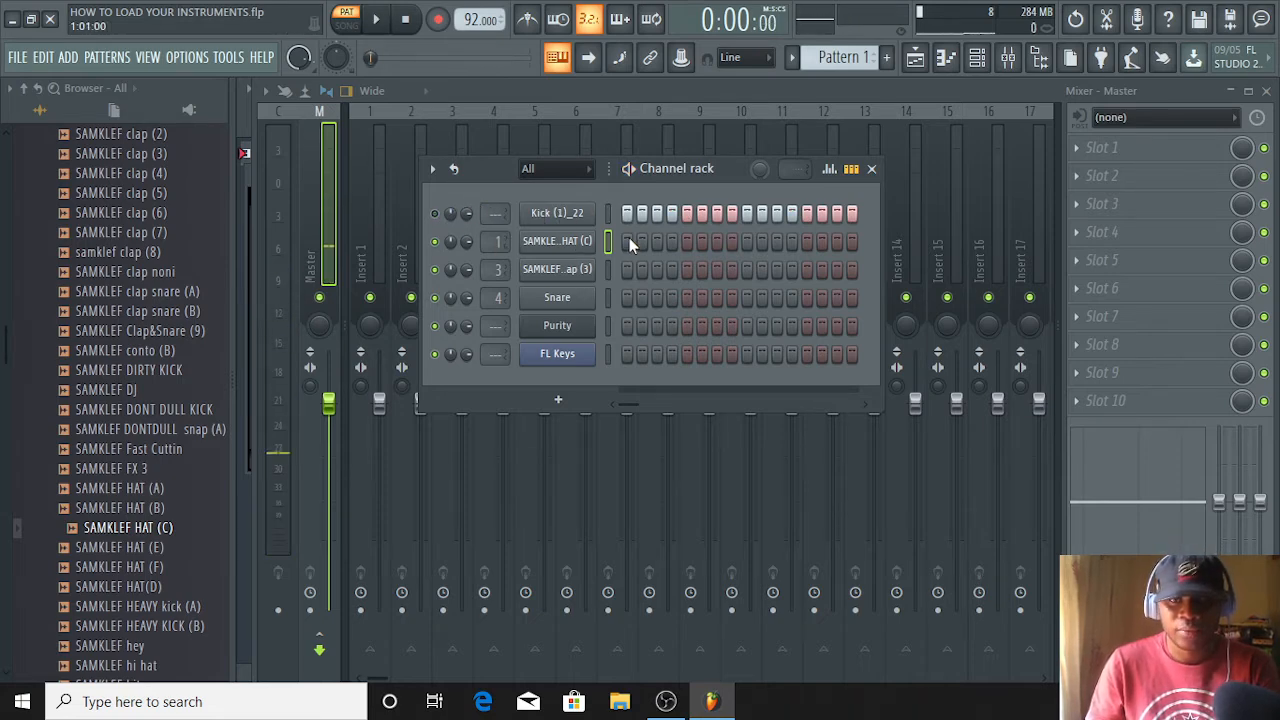
pyautogui.moveTo(629, 245); pyautogui.dragTo(857, 241)
pyautogui.press('space')
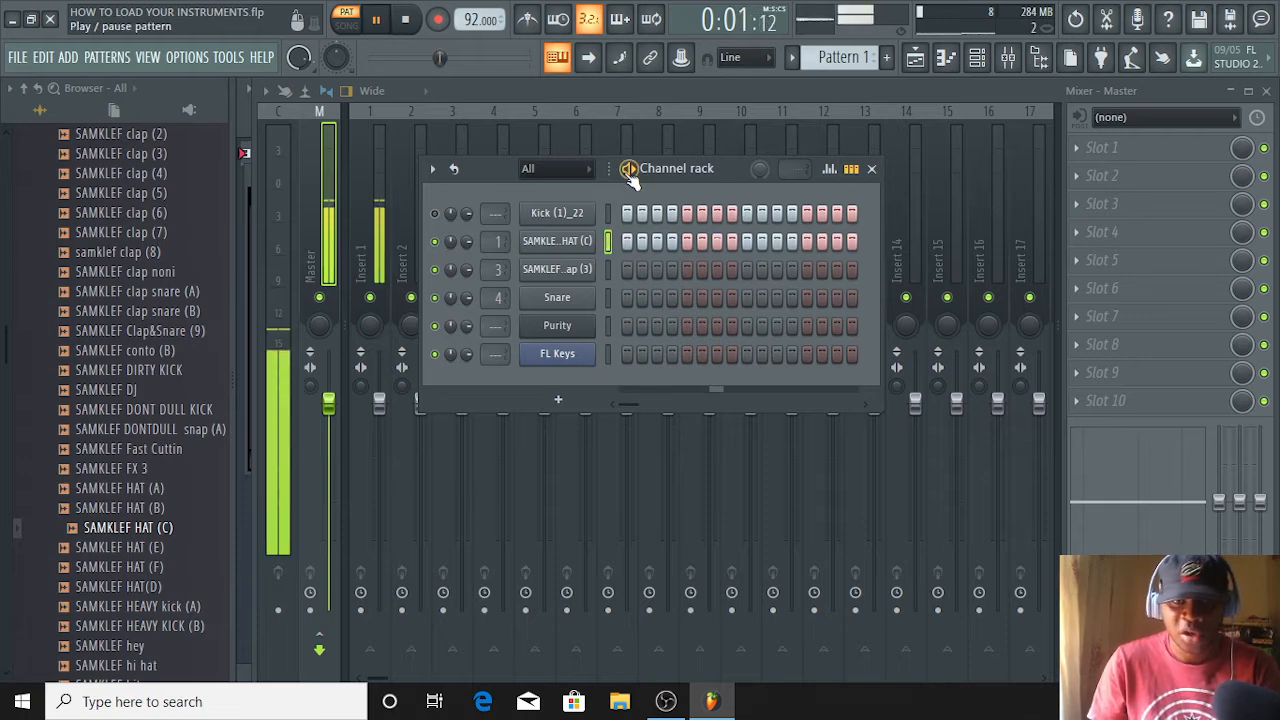
pyautogui.press('space')
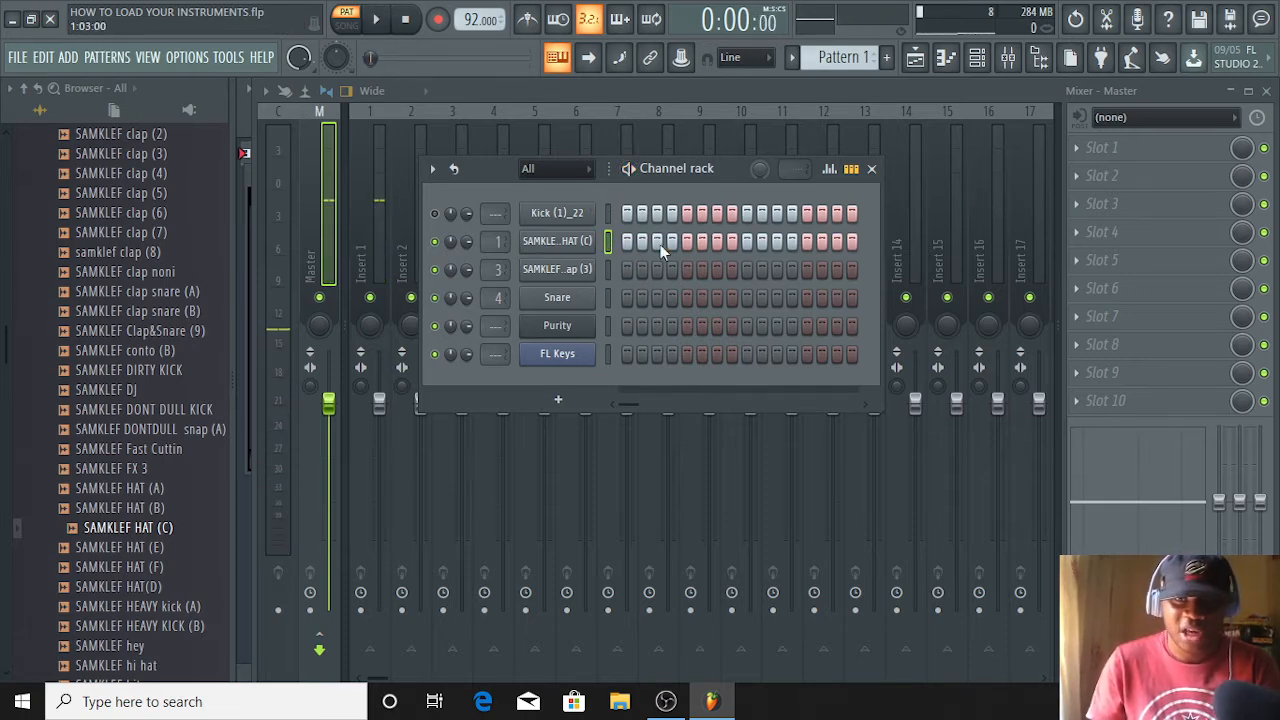
pyautogui.press('space')
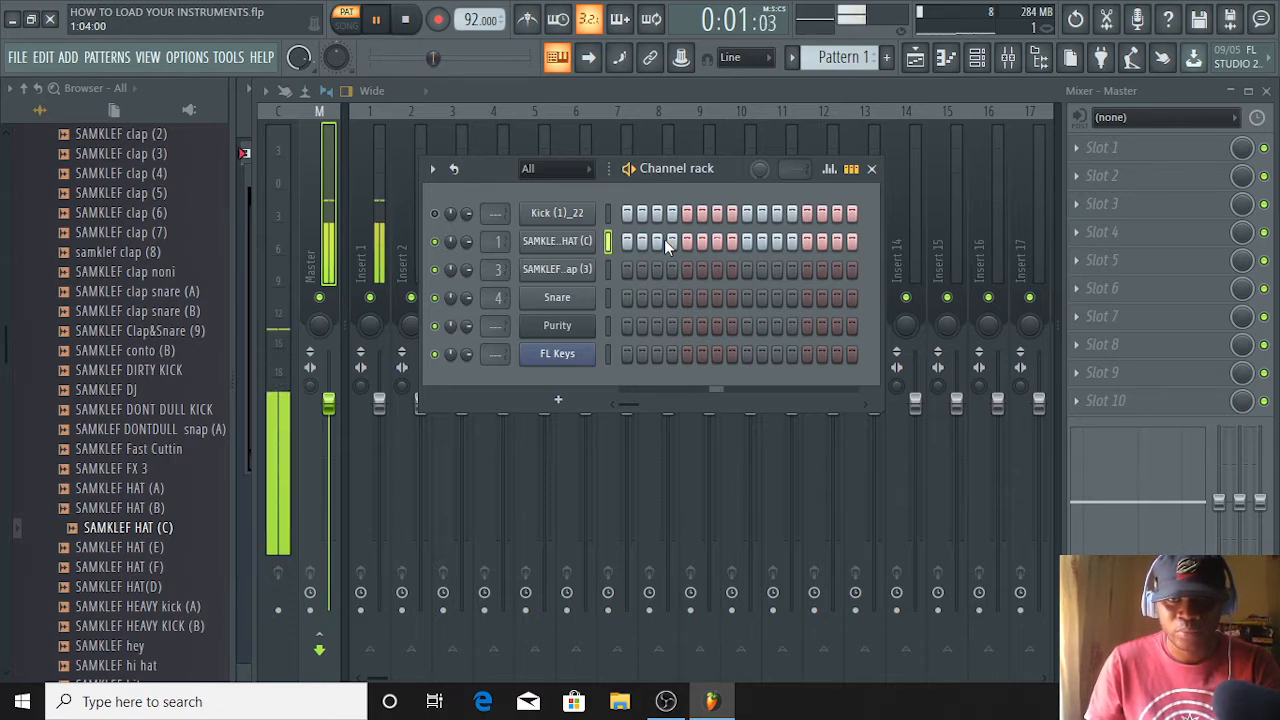
pyautogui.press('space')
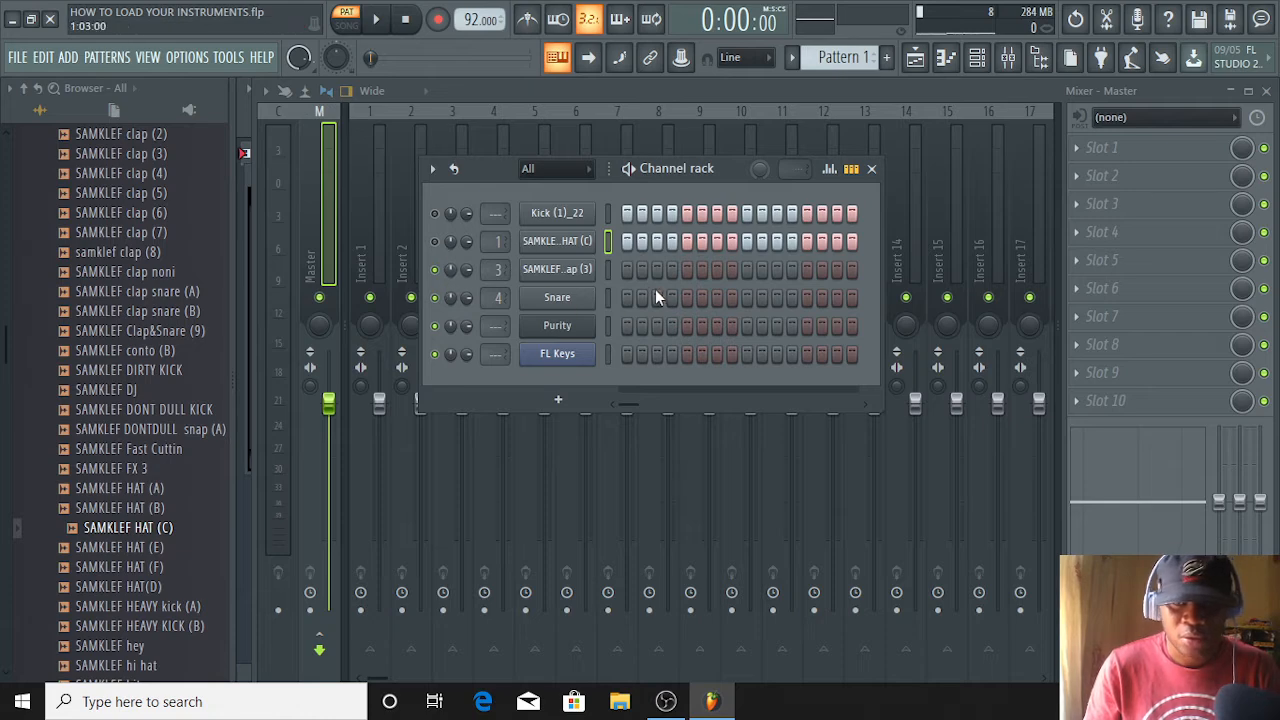
# Fill all 16 steps of the SAMKLEF clap (3) channel and play it with the kick and hat muted
pyautogui.moveTo(633, 277); pyautogui.dragTo(828, 267)
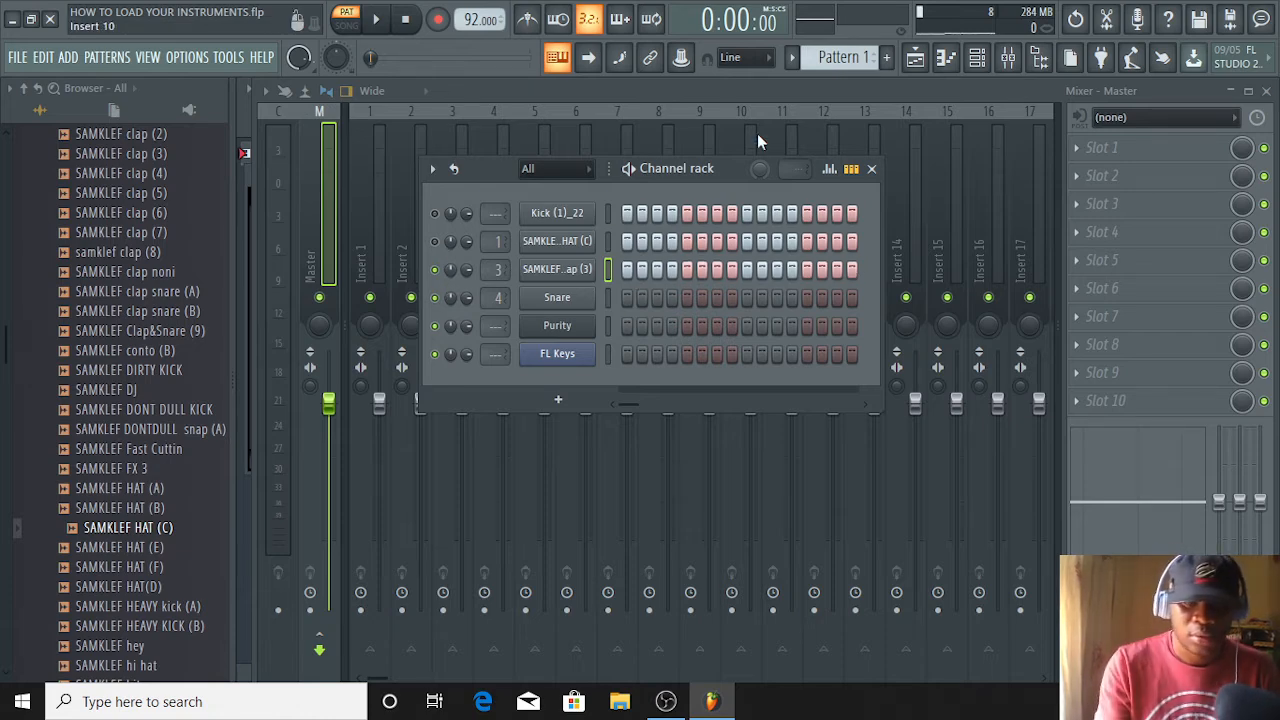
pyautogui.press('space')
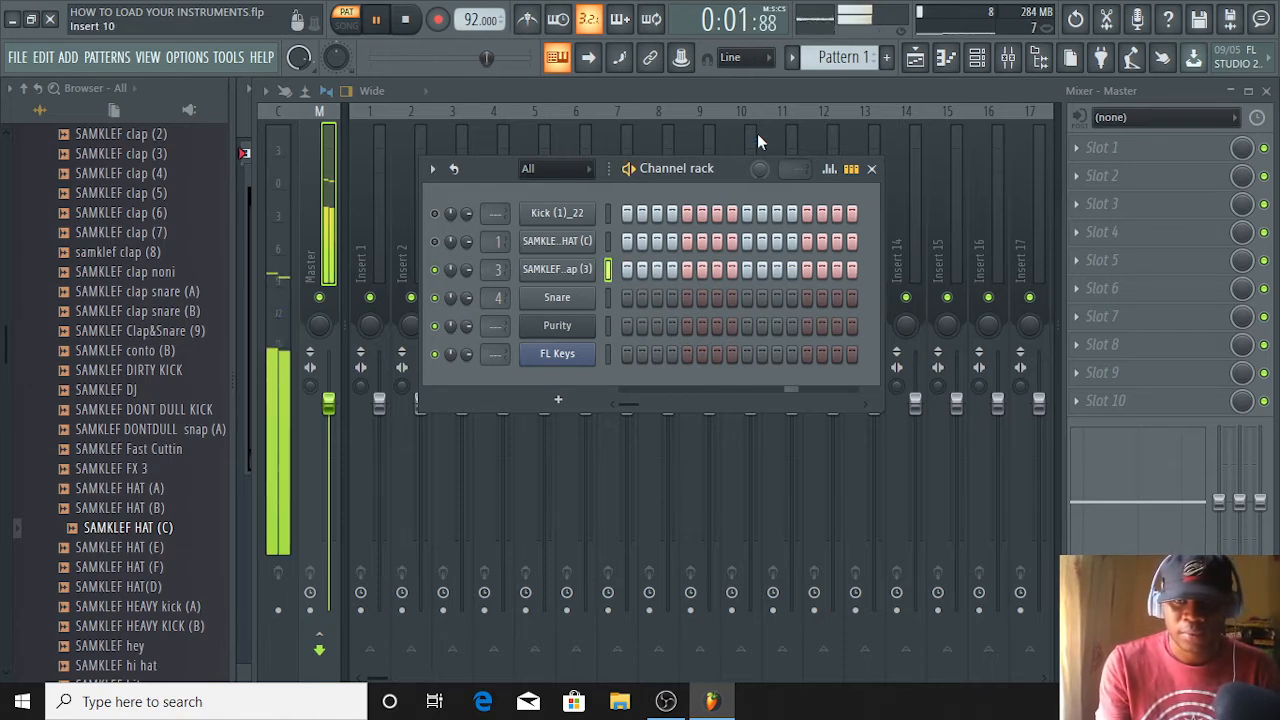
pyautogui.press('space')
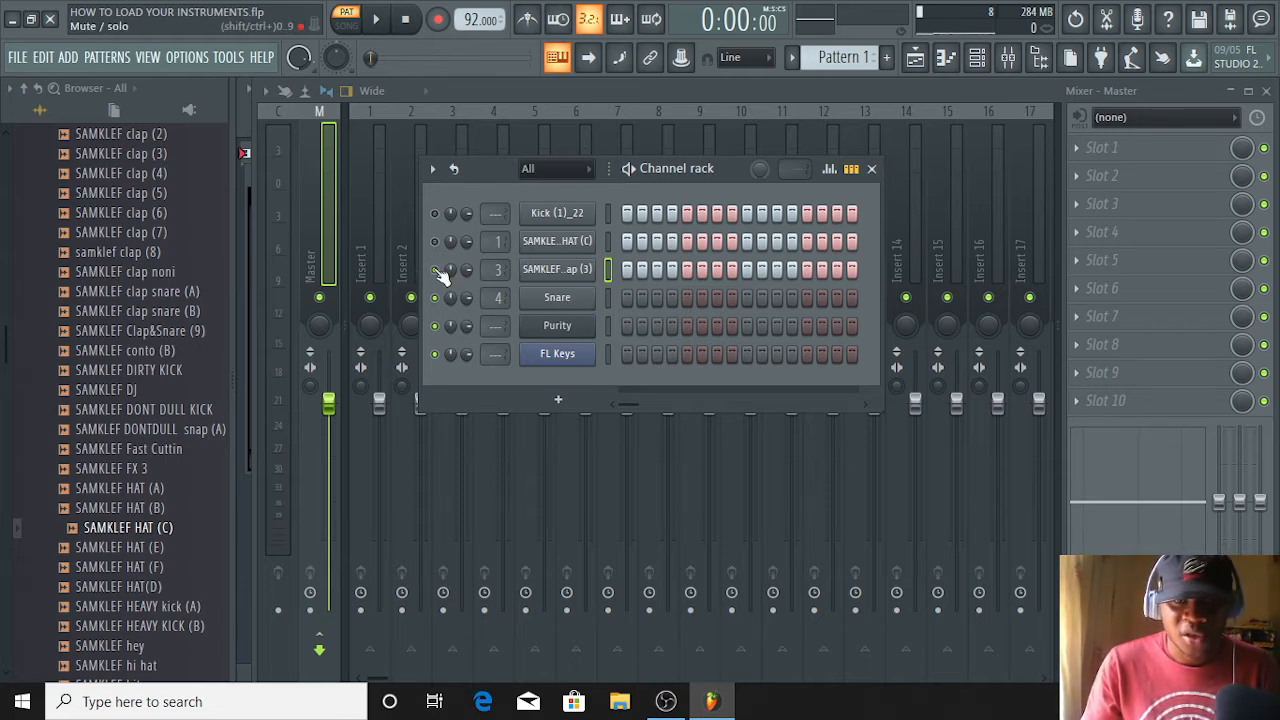
# Fill all 16 steps of the Snare channel and play it with the kick, hat and clap muted
pyautogui.moveTo(634, 301); pyautogui.dragTo(855, 299)
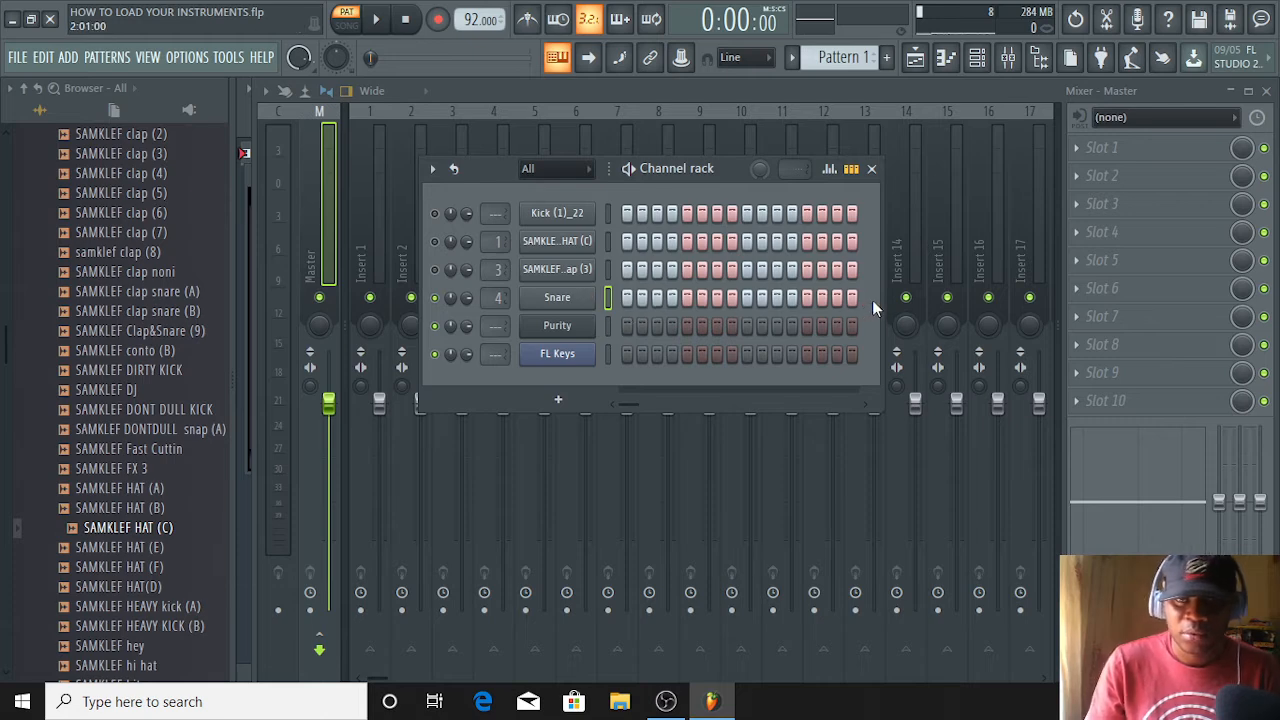
pyautogui.press('space')
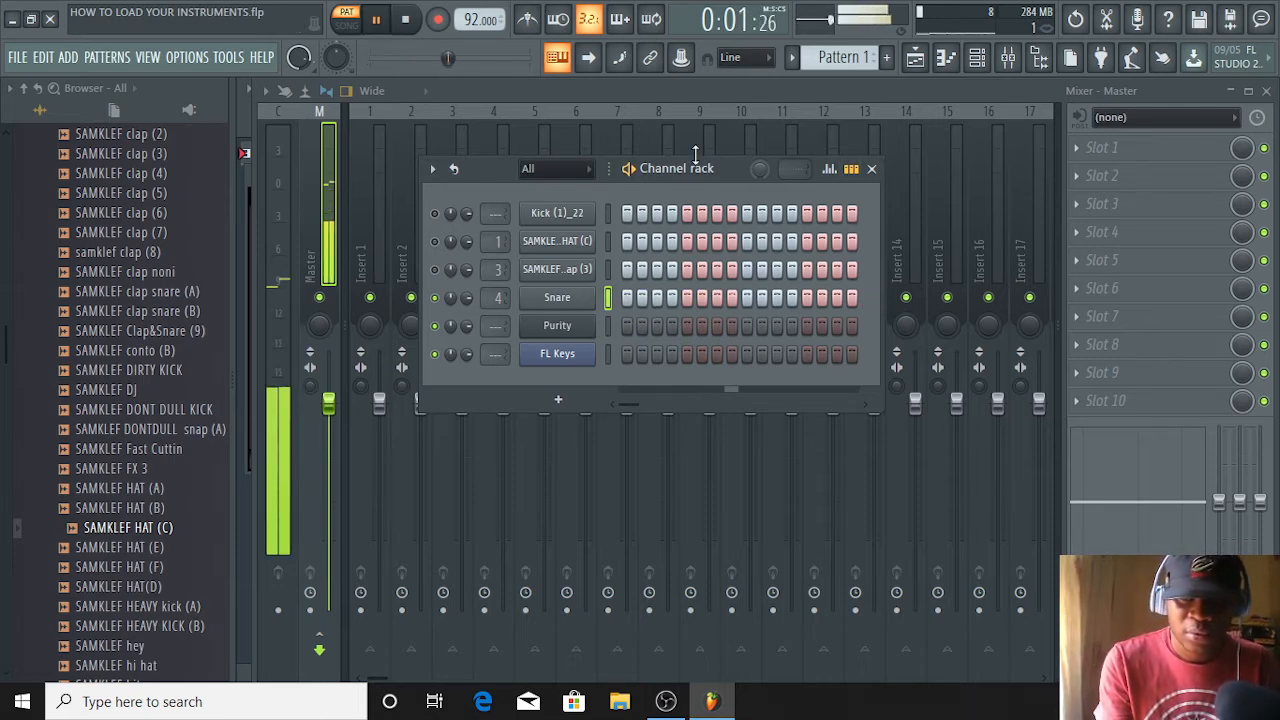
pyautogui.press('space')
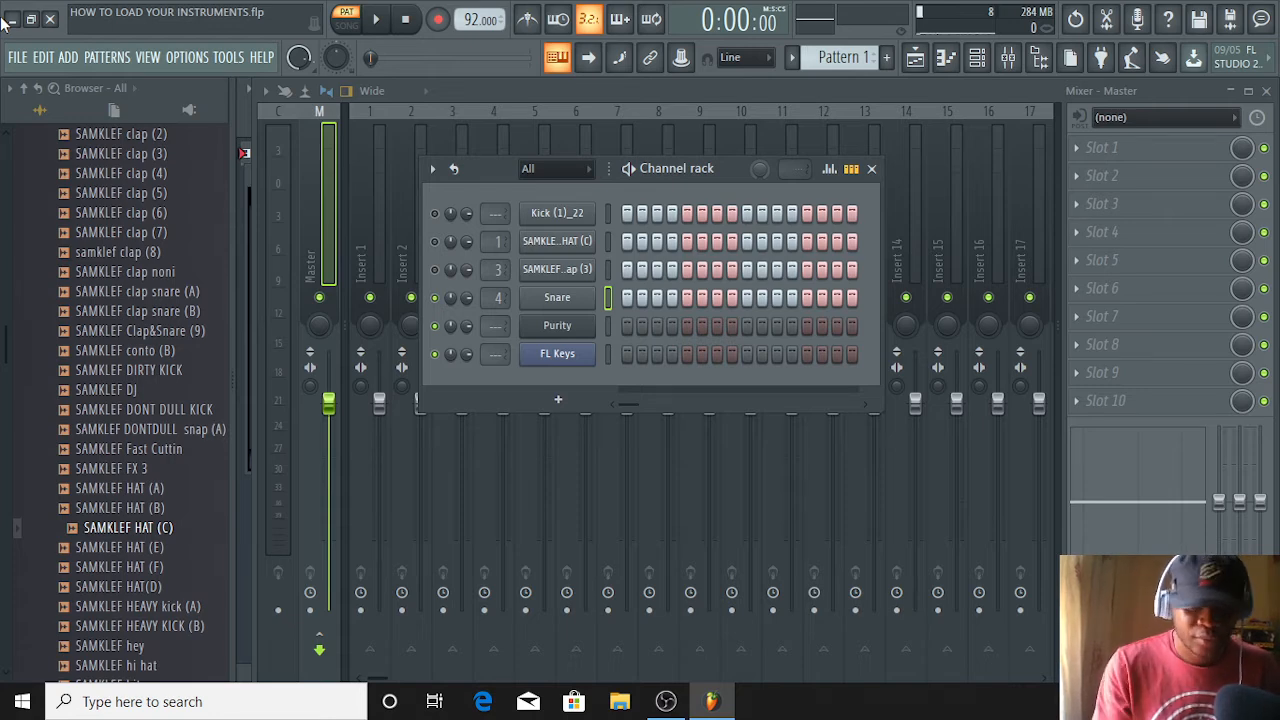
# Check the Purity plugin window, open the Purity channel in the piano roll and audition several notes around C4 to C5
pyautogui.click(556, 334)
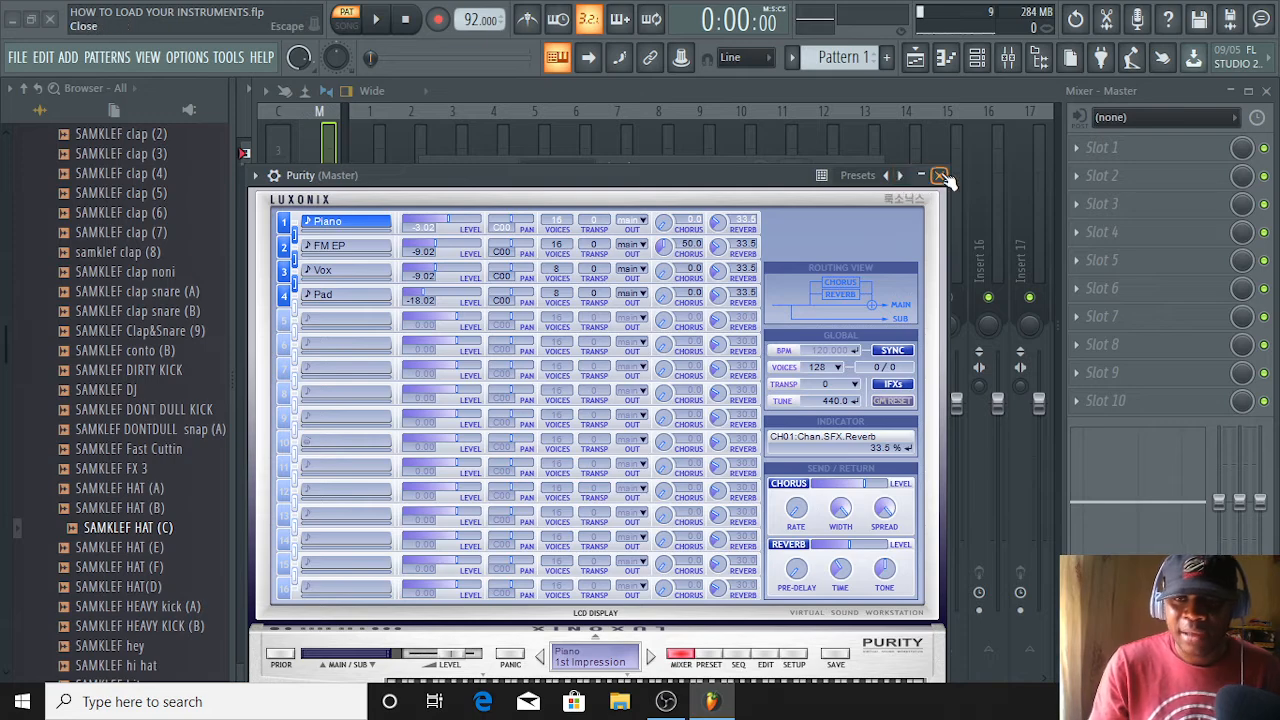
pyautogui.click(937, 176)
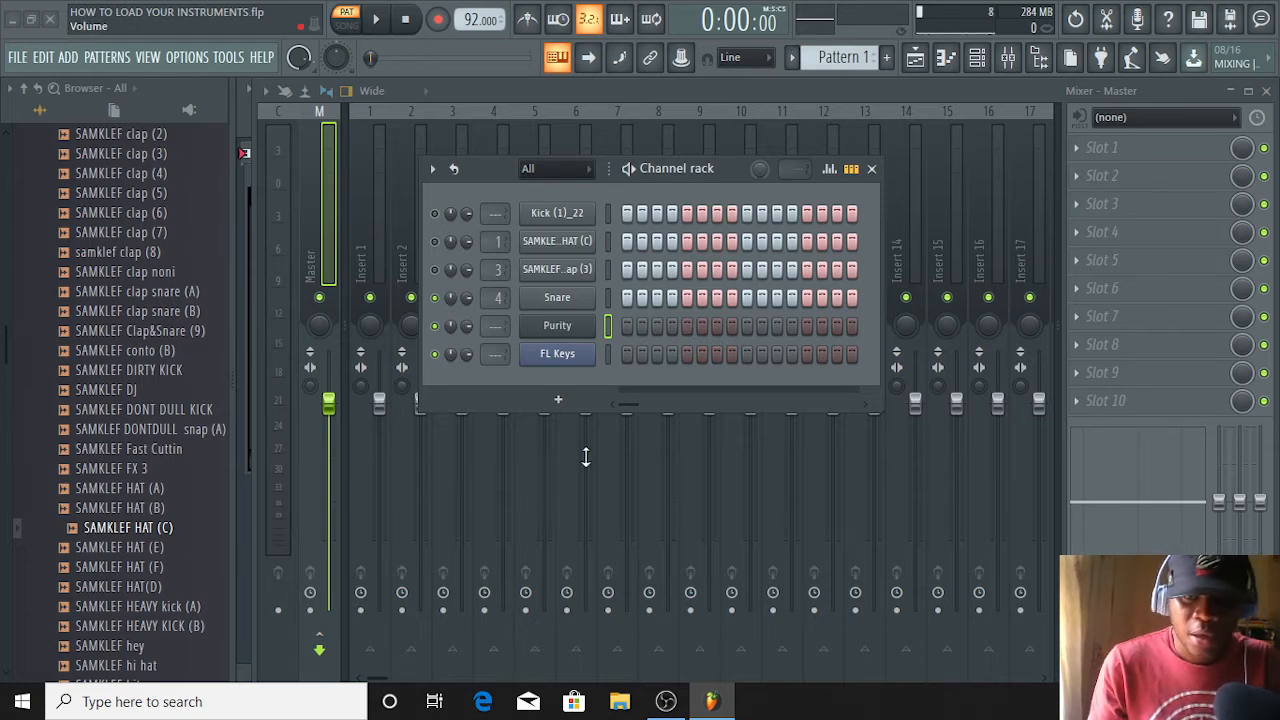
pyautogui.rightClick(566, 333)
pyautogui.click(652, 320)
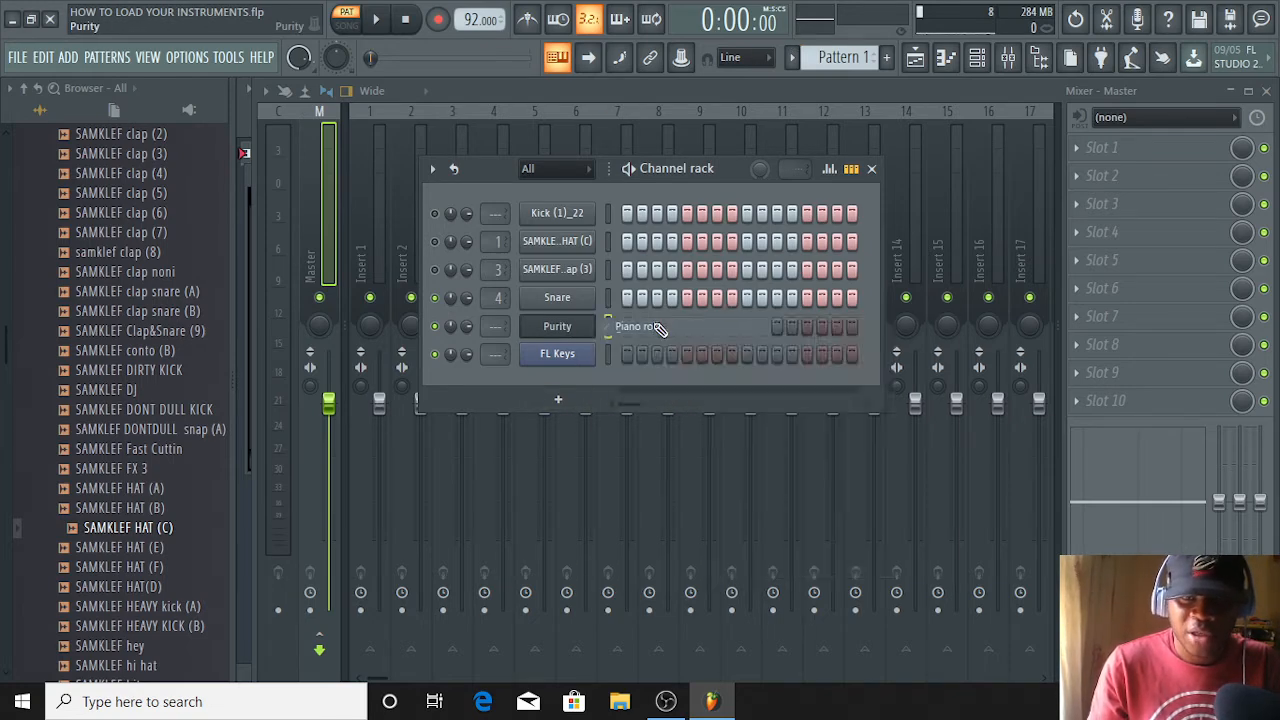
pyautogui.click(285, 276)
pyautogui.click(283, 395)
pyautogui.click(272, 518)
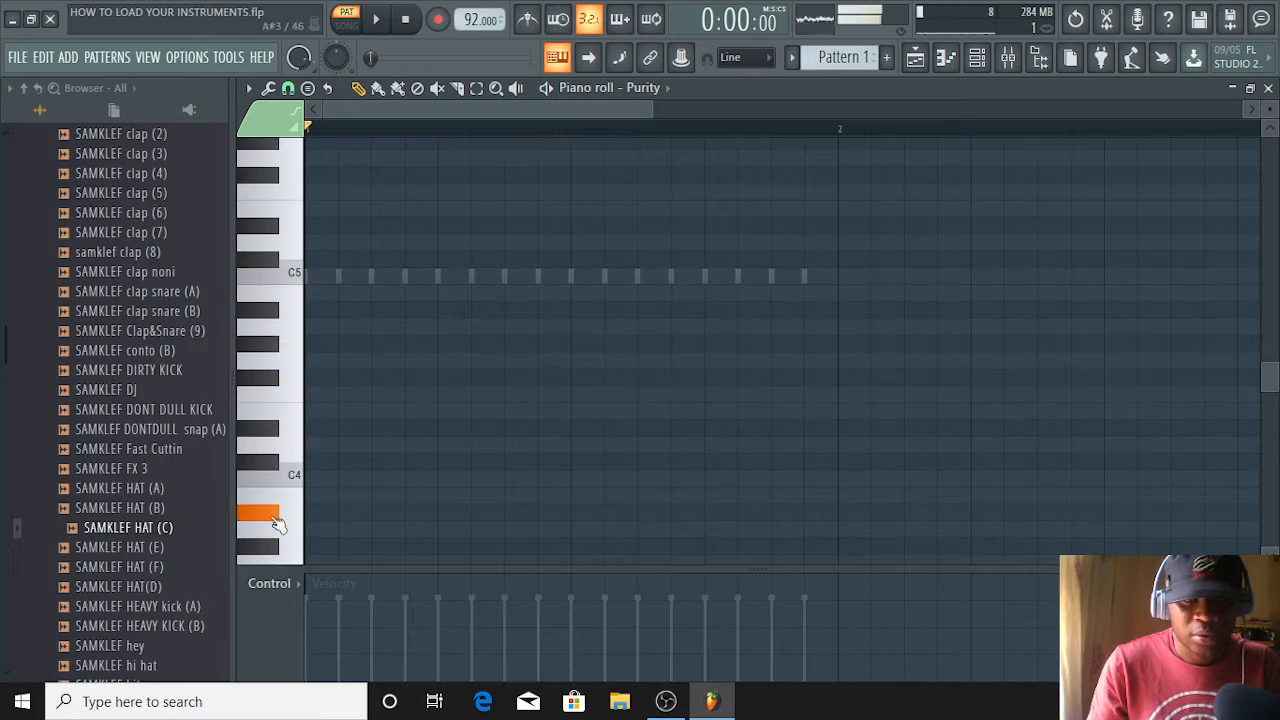
pyautogui.click(283, 445)
pyautogui.click(273, 316)
pyautogui.click(285, 276)
pyautogui.click(278, 319)
pyautogui.click(284, 397)
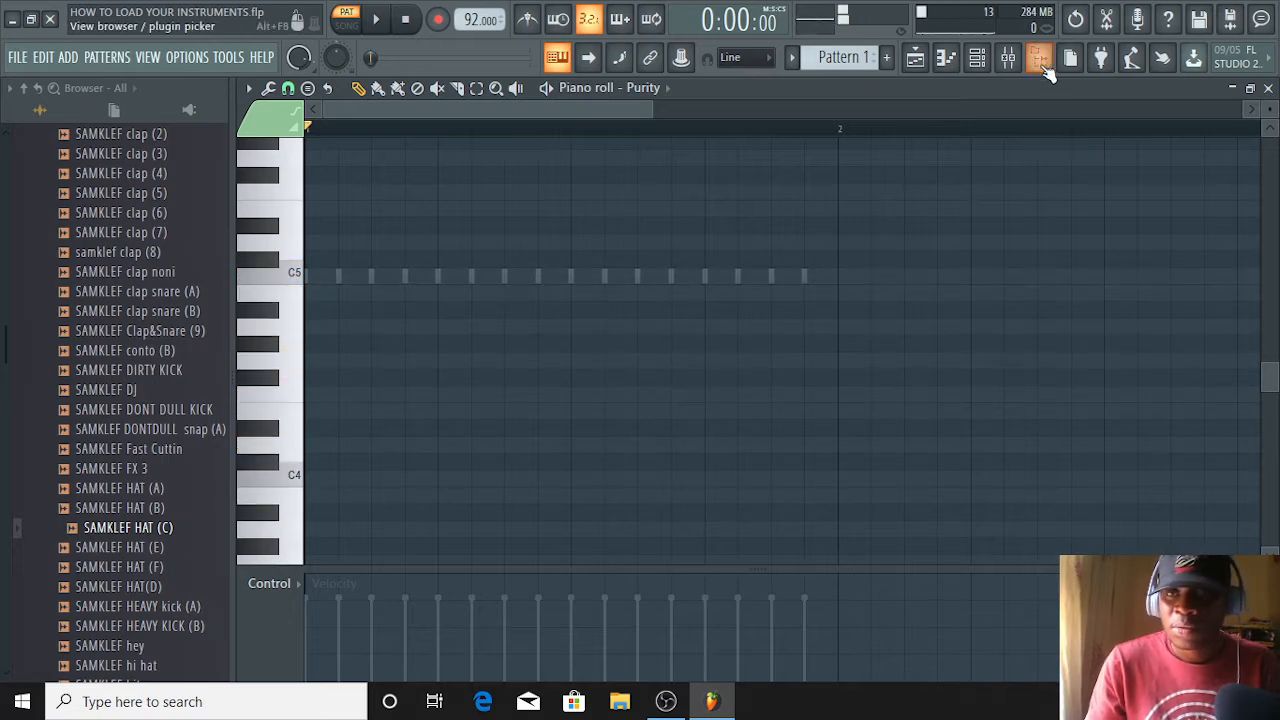
# Load the Clean Mute preset from the Guitar & Plucked category in the Purity channel and close the plugin window
pyautogui.click(982, 56)
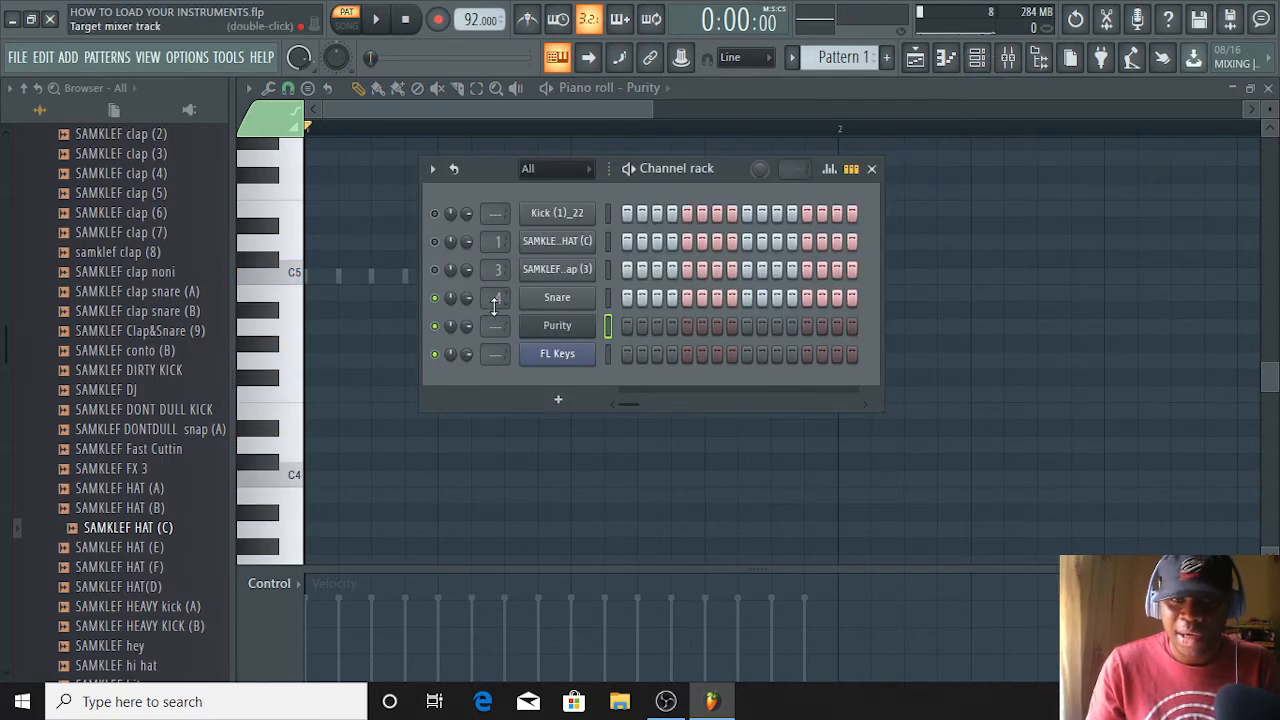
pyautogui.click(558, 330)
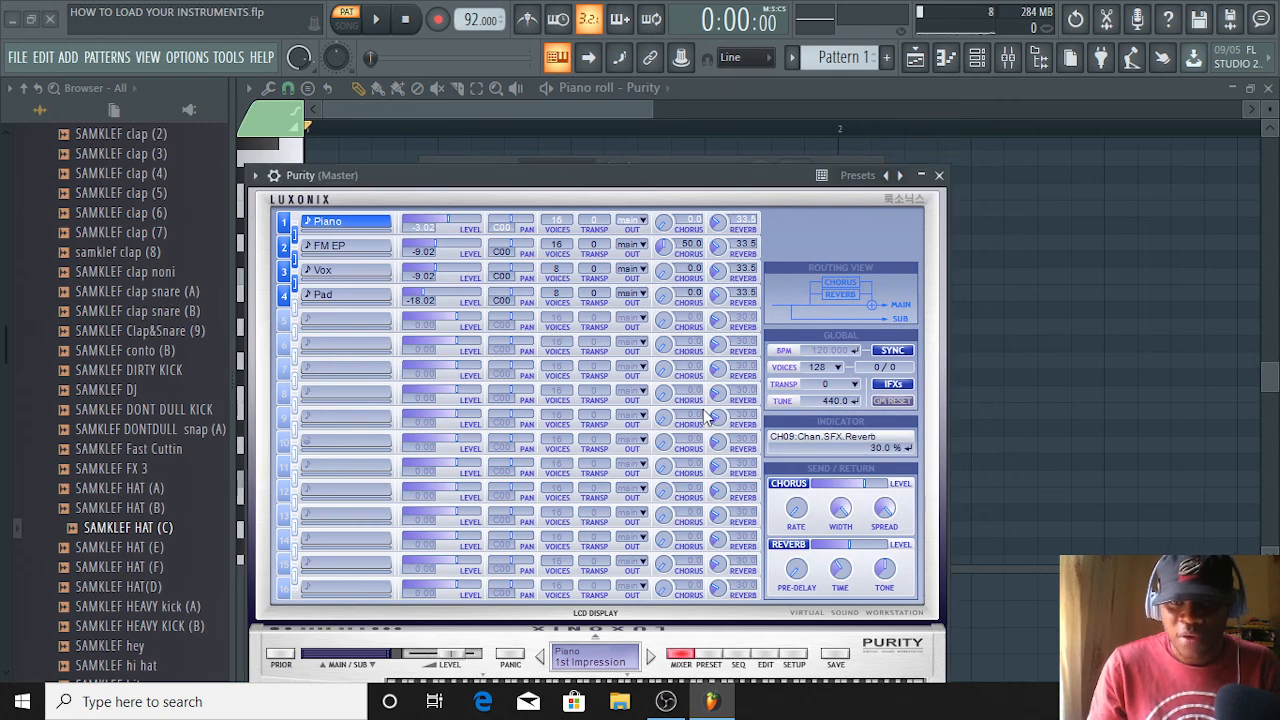
pyautogui.click(708, 660)
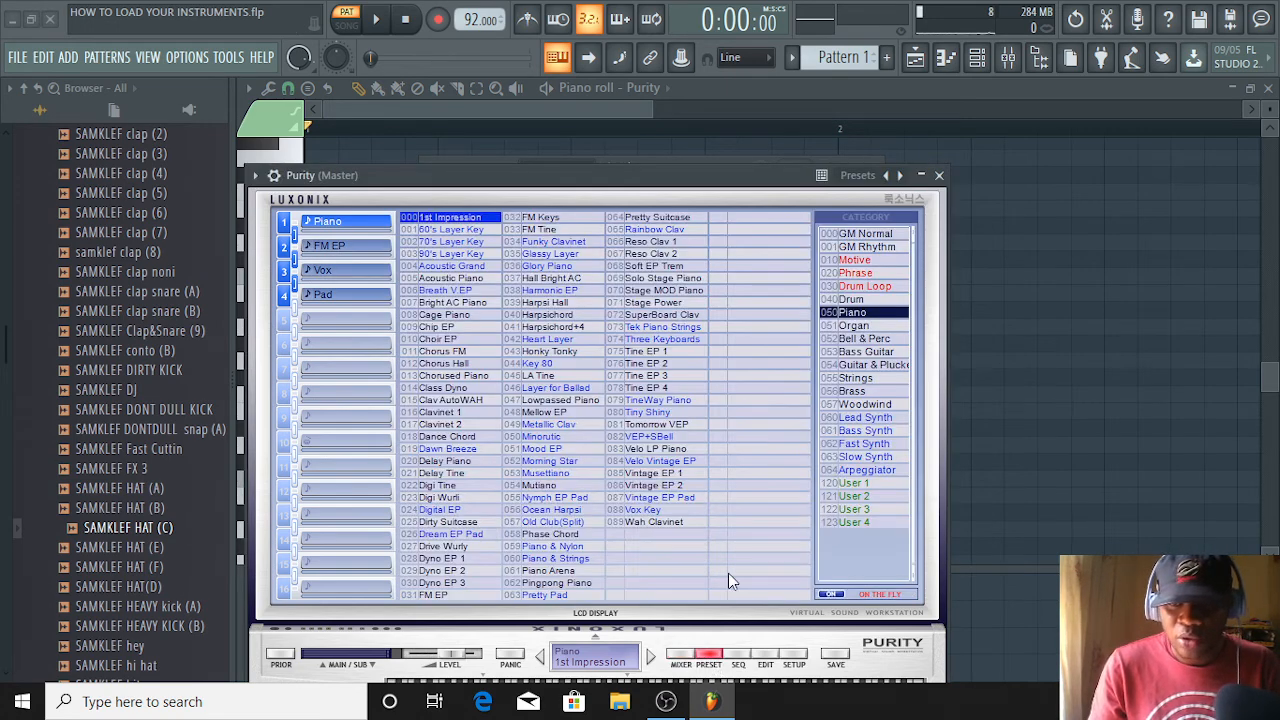
pyautogui.click(879, 366)
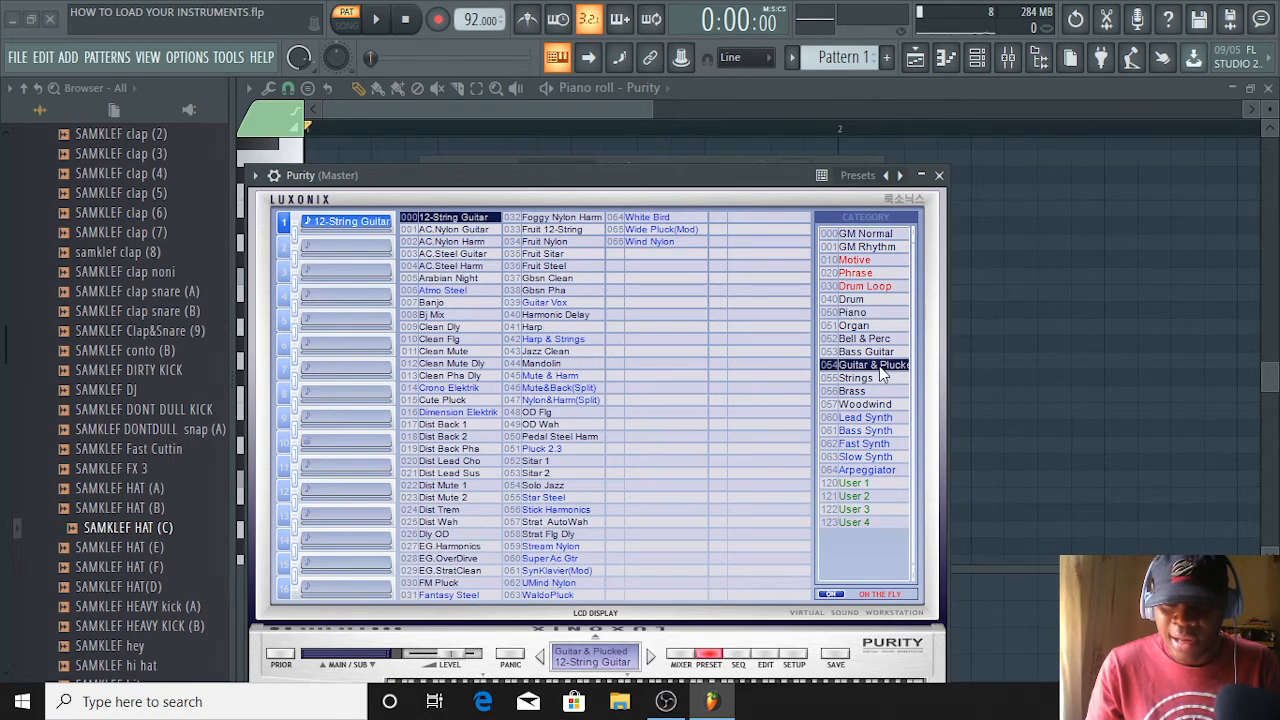
pyautogui.click(458, 352)
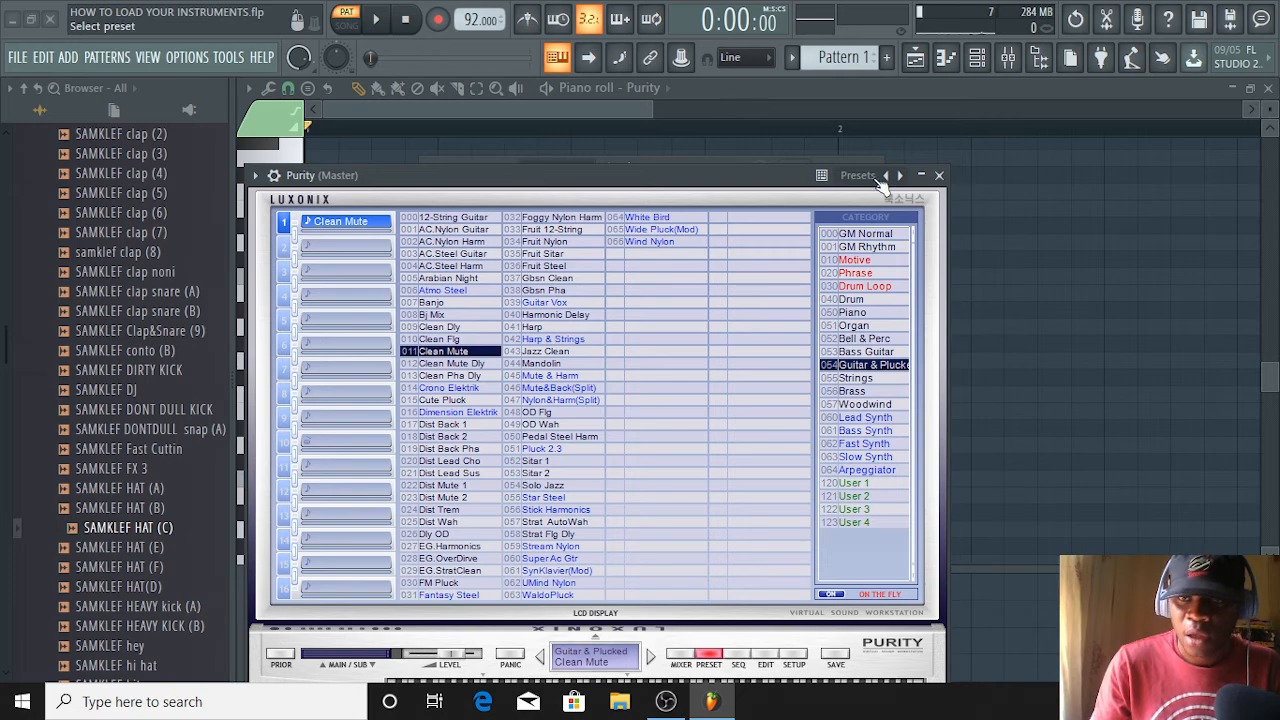
pyautogui.click(941, 176)
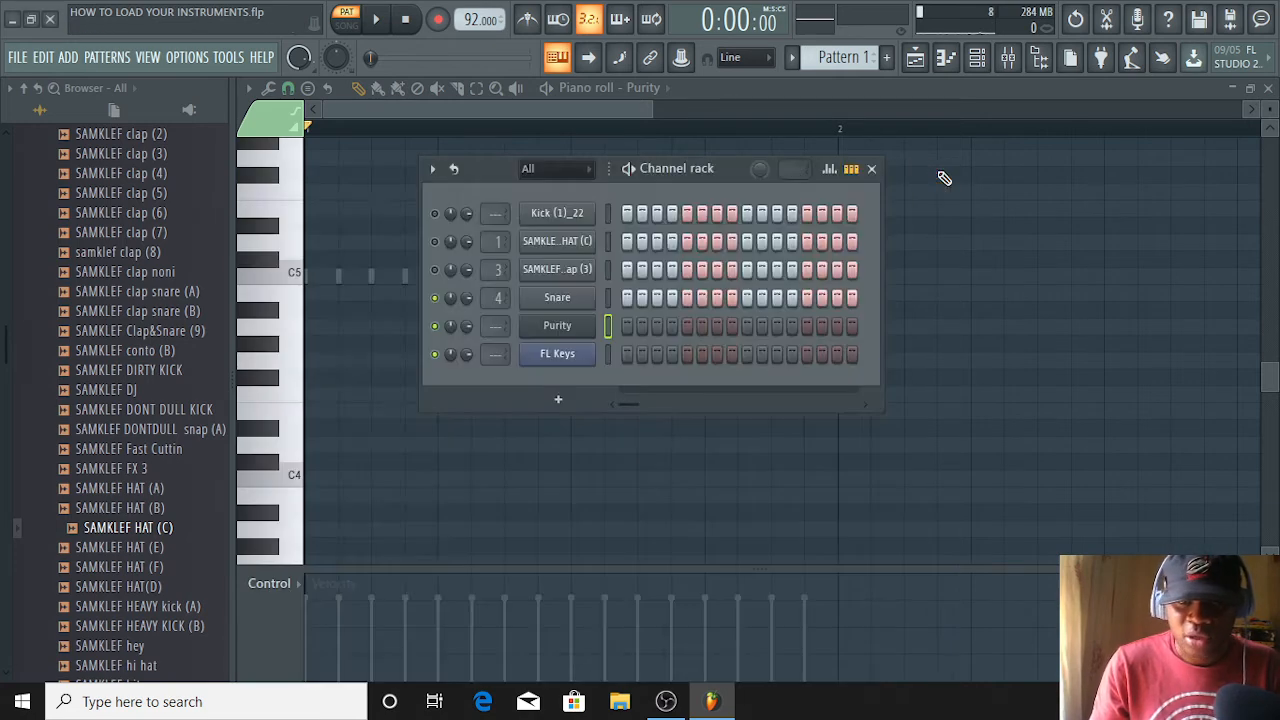
# Audition the Purity channel's sound on the piano roll keys around G4 to B4 and bring back the channel rack
pyautogui.moveTo(286, 349)
pyautogui.mouseDown()
pyautogui.moveTo(300, 433)
pyautogui.moveTo(303, 316)
pyautogui.moveTo(303, 472)
pyautogui.moveTo(286, 449)
pyautogui.moveTo(274, 348)
pyautogui.moveTo(294, 343)
pyautogui.moveTo(292, 292)
pyautogui.mouseUp()
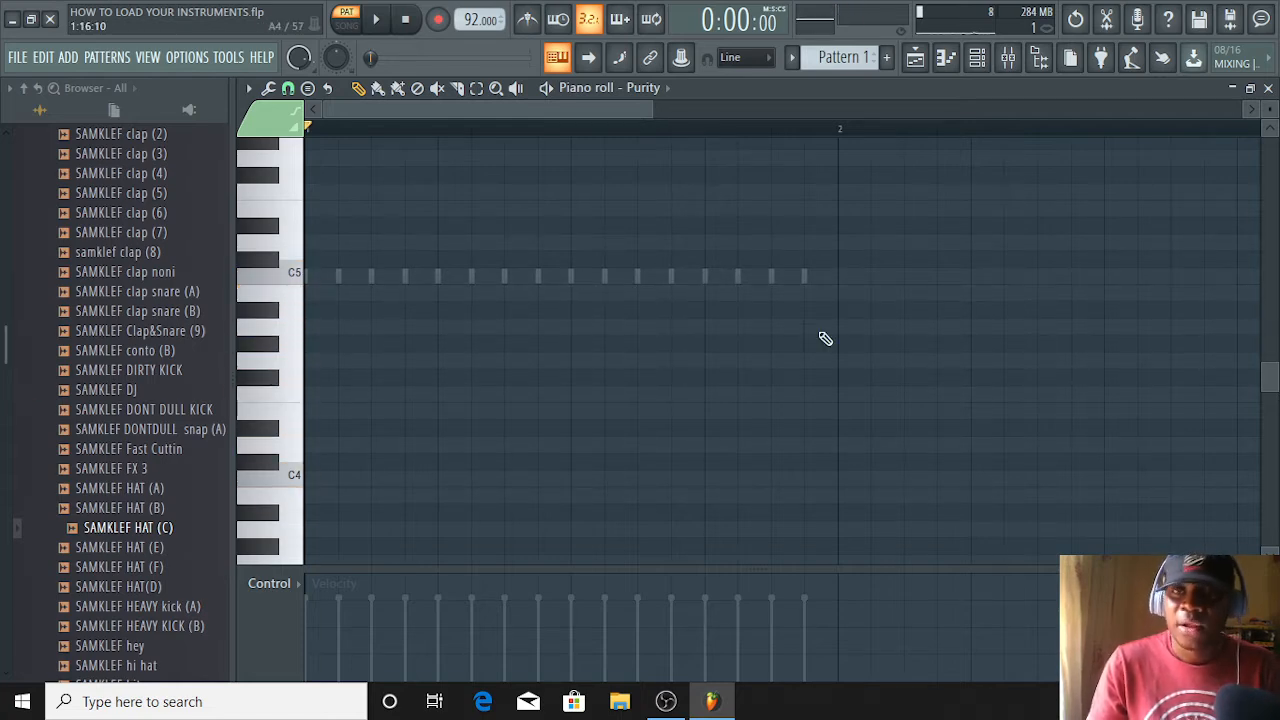
pyautogui.click(977, 57)
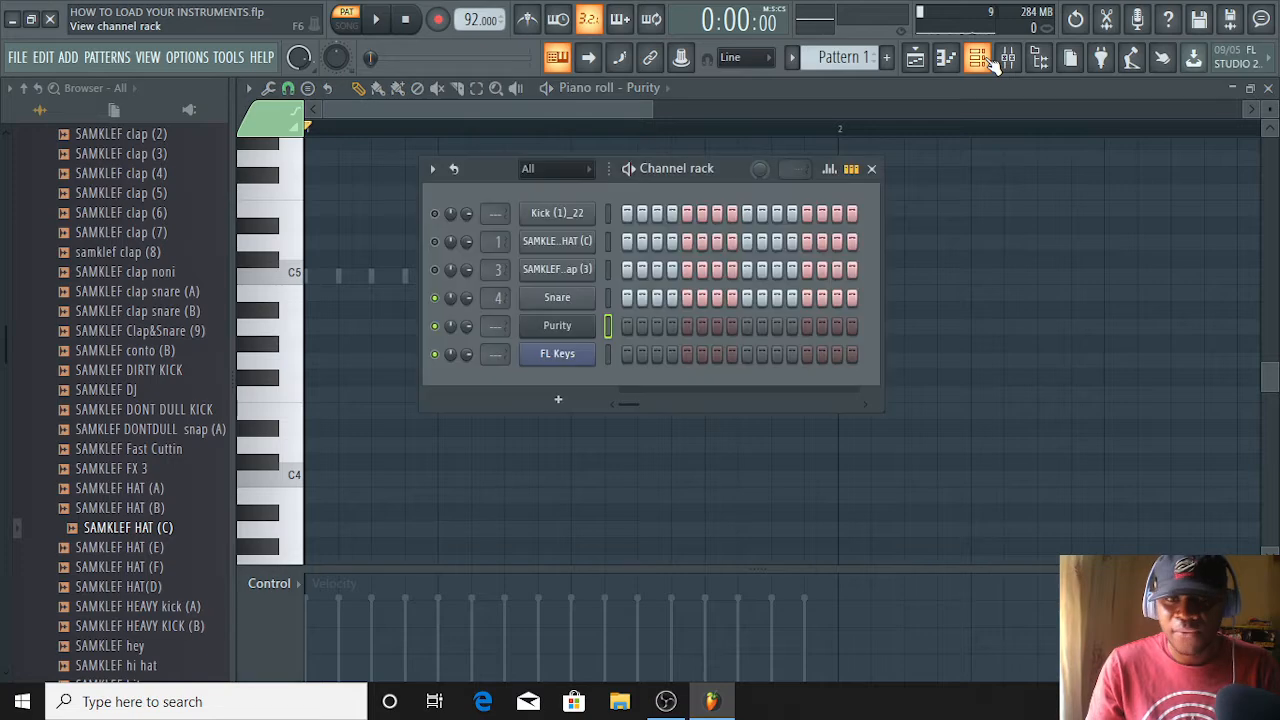
# Load the Rhodes (FL) sound in the FL Keys channel and close the plugin window
pyautogui.click(576, 356)
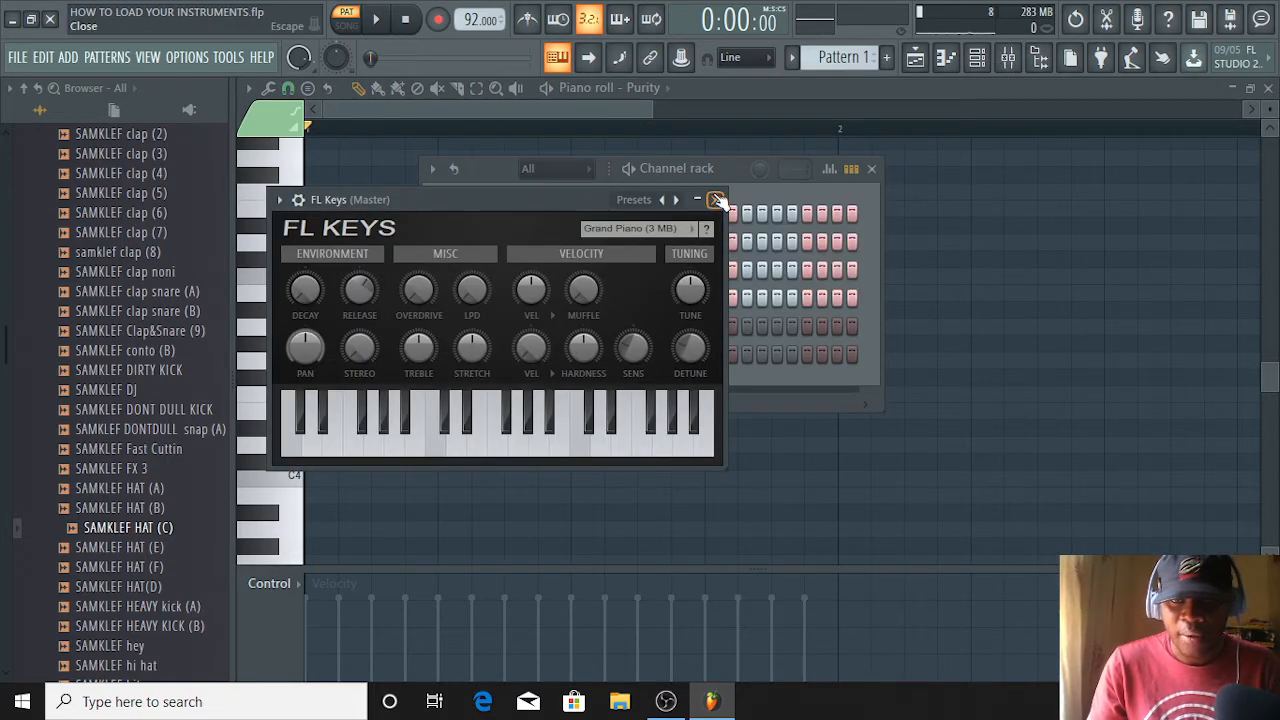
pyautogui.click(715, 199)
pyautogui.click(588, 362)
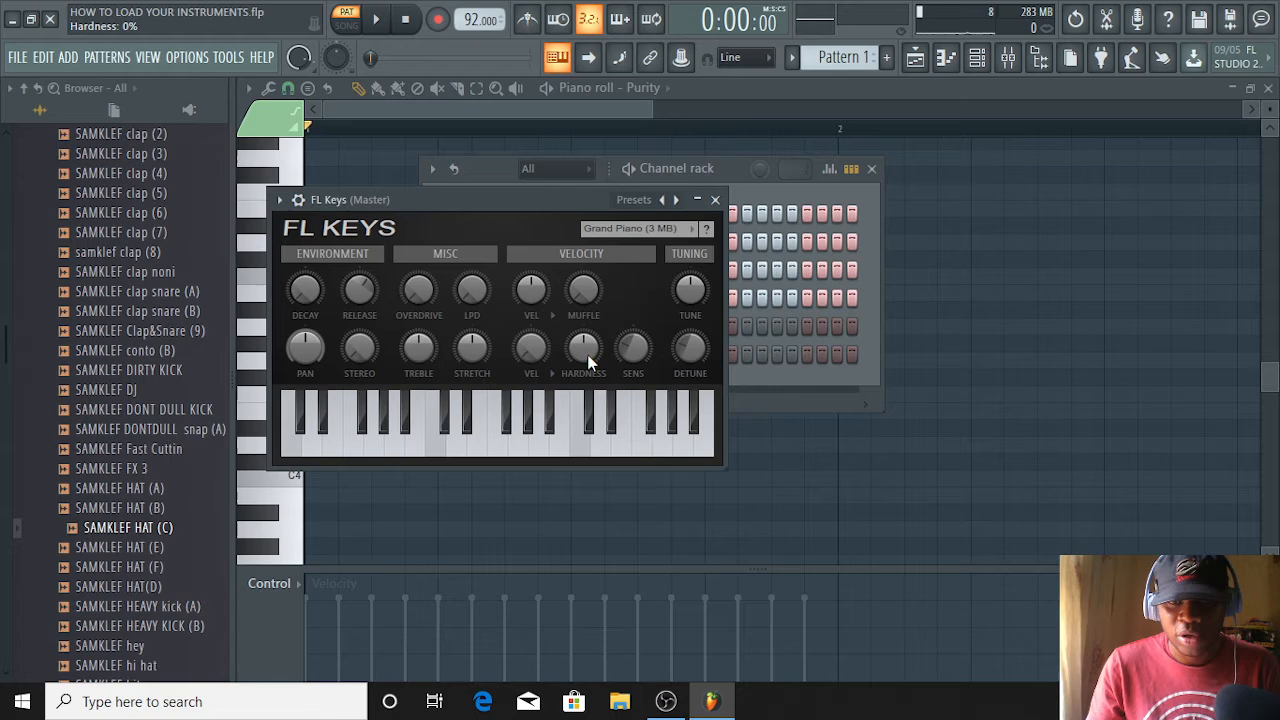
pyautogui.click(686, 229)
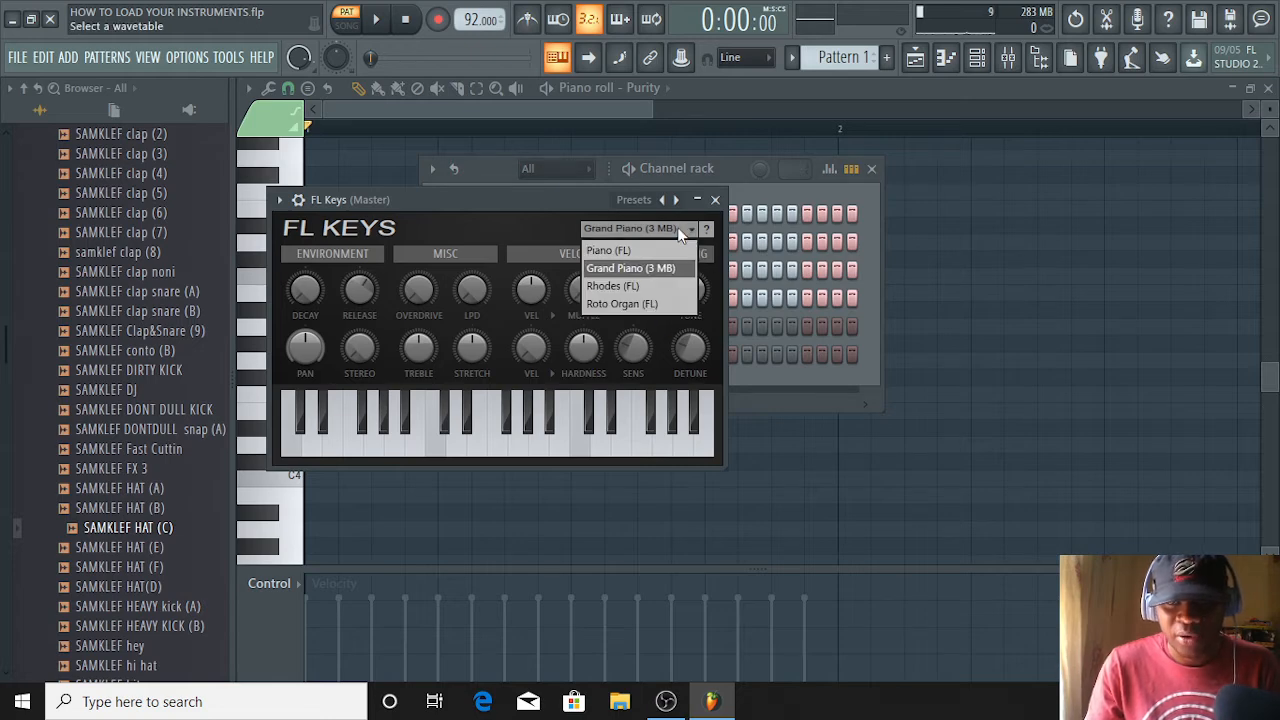
pyautogui.click(652, 285)
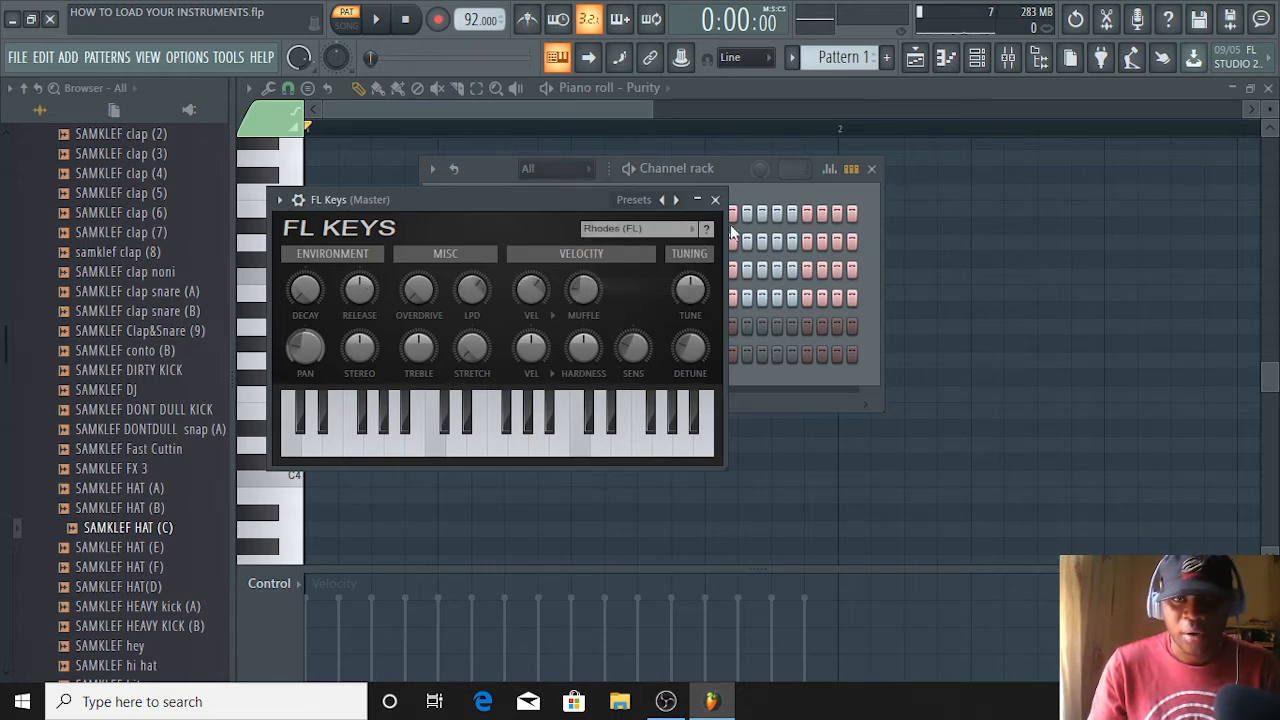
pyautogui.click(716, 201)
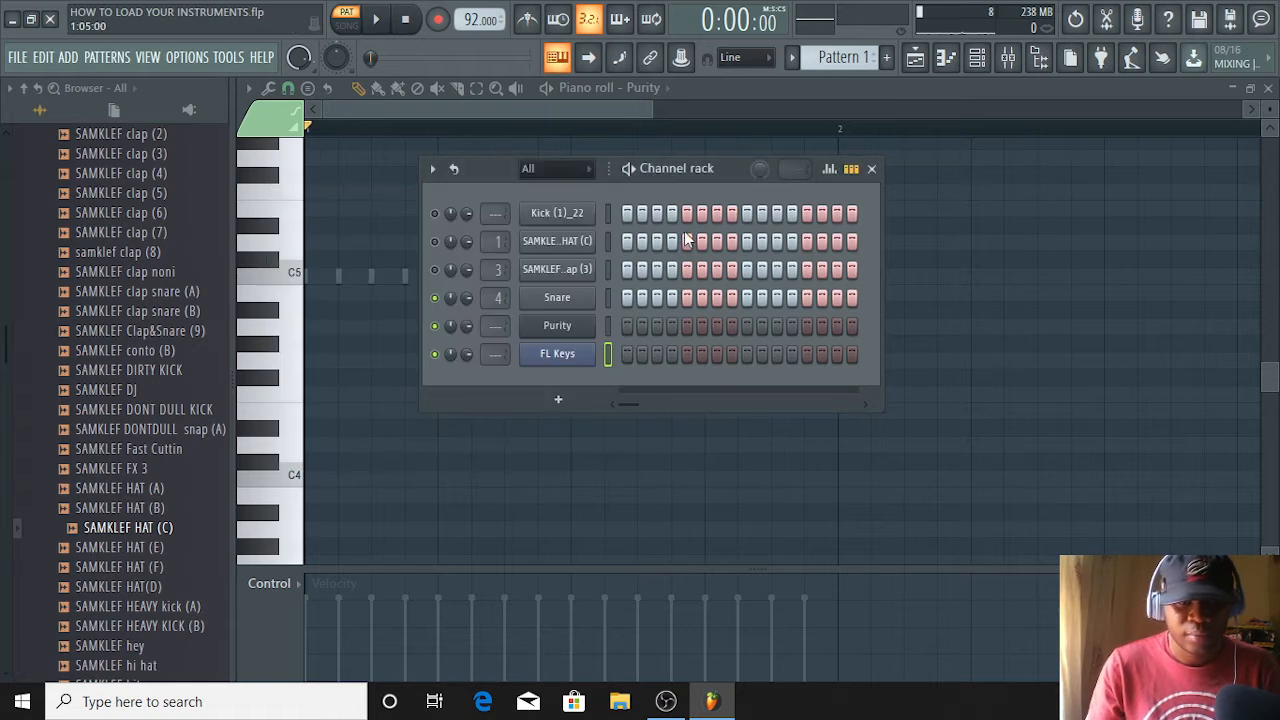
# Open the FL Keys channel in the piano roll and audition its sound on the keys around C4 to E4
pyautogui.click(288, 418)
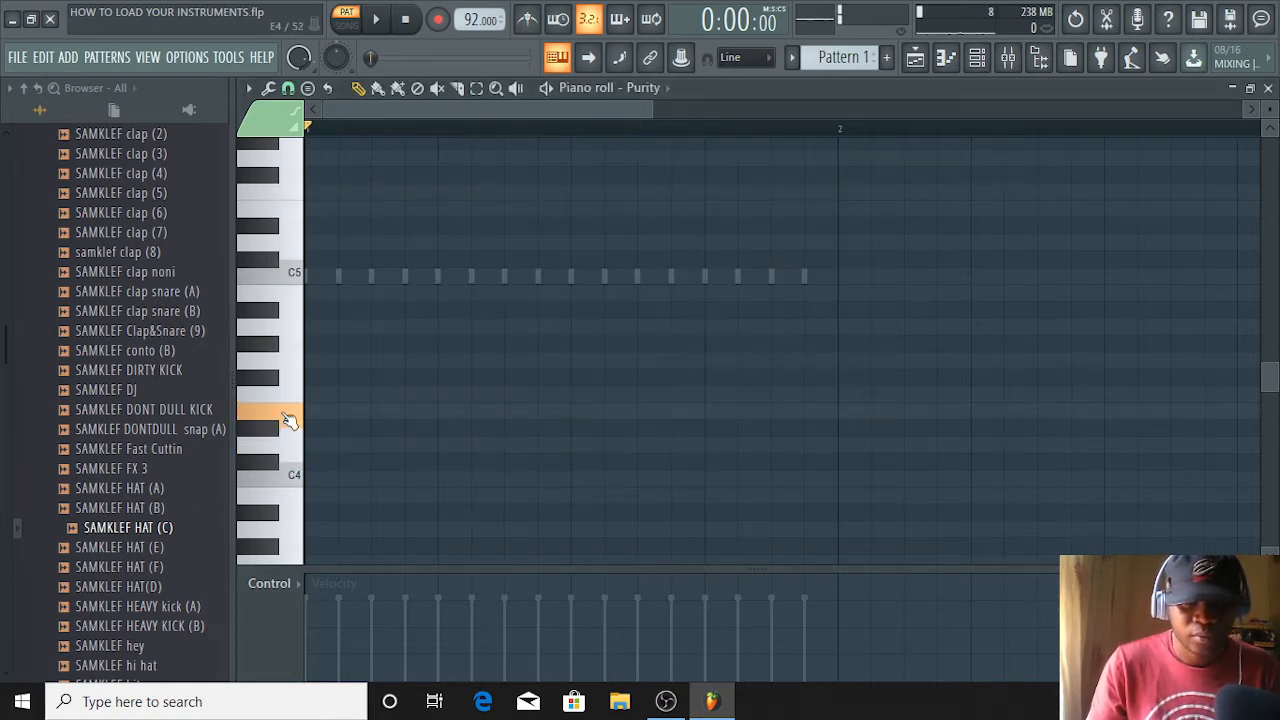
pyautogui.moveTo(288, 418); pyautogui.dragTo(286, 380)
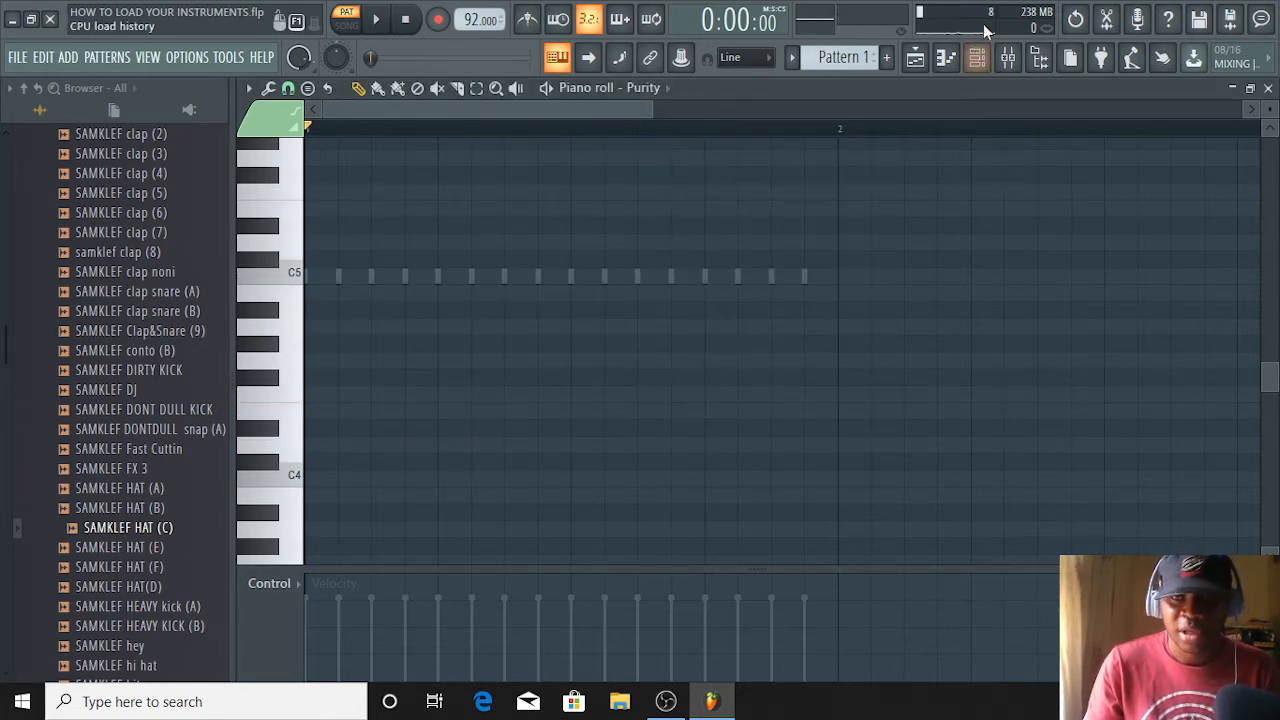
pyautogui.click(978, 57)
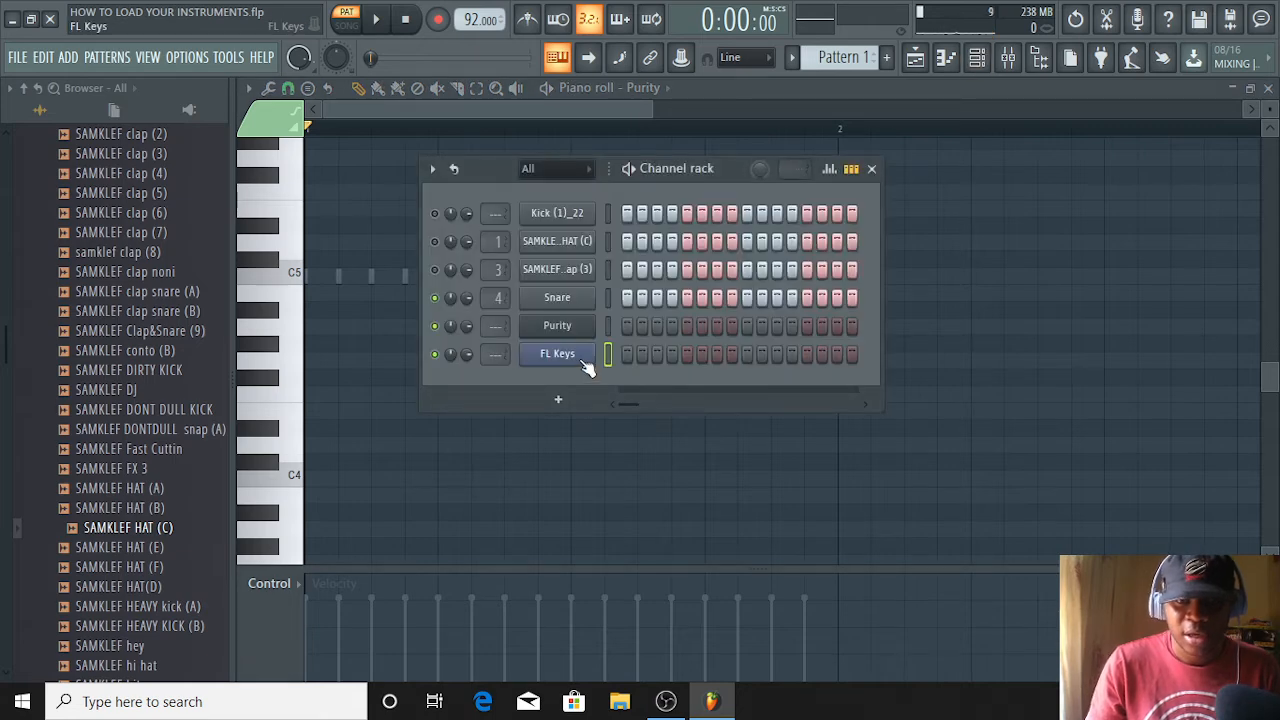
pyautogui.rightClick(583, 366)
pyautogui.click(655, 354)
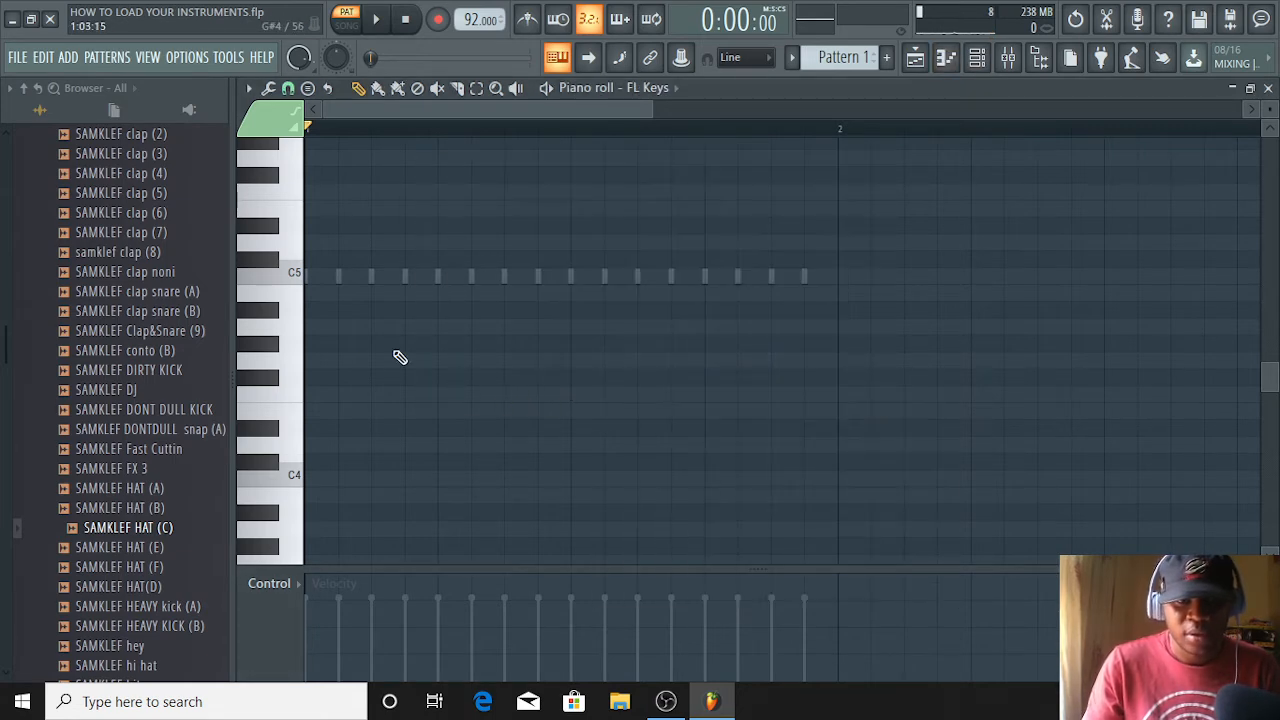
pyautogui.moveTo(288, 428)
pyautogui.mouseDown()
pyautogui.moveTo(296, 248)
pyautogui.moveTo(272, 405)
pyautogui.moveTo(276, 520)
pyautogui.moveTo(286, 468)
pyautogui.mouseUp()
# Switch the FL Keys channel to the Grand Piano (3 MB) sound and close the plugin window
pyautogui.click(977, 57)
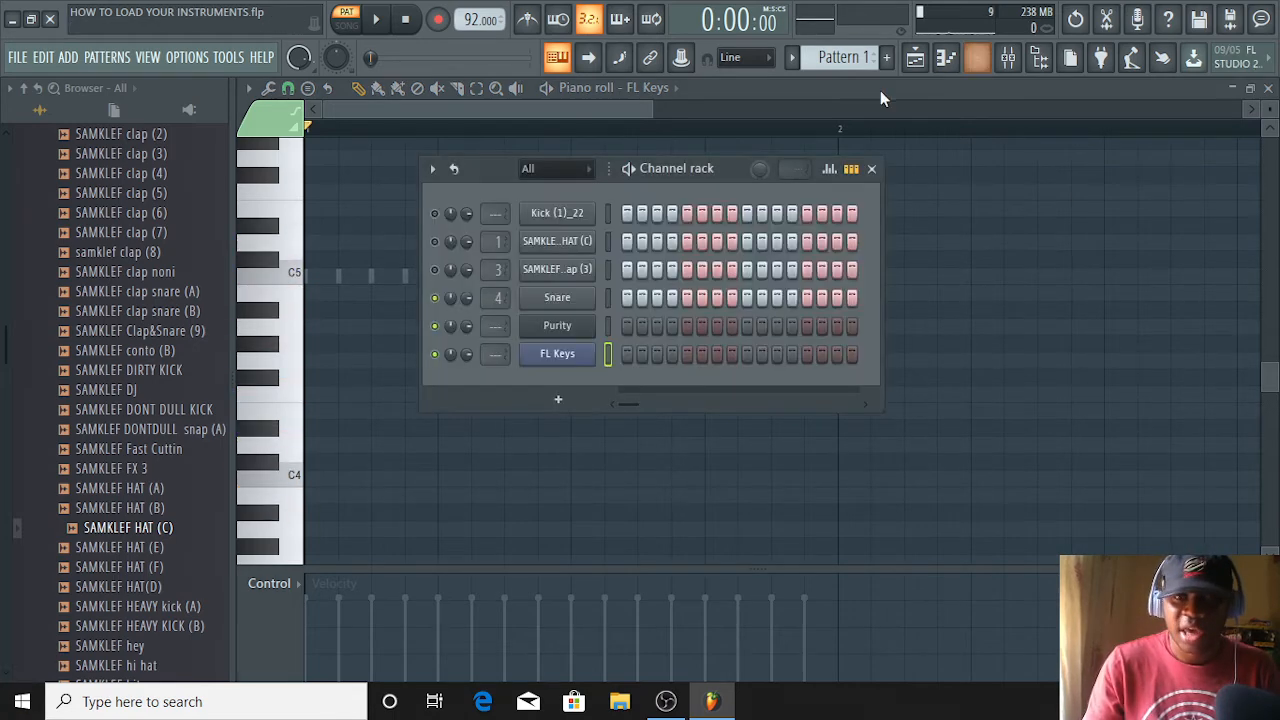
pyautogui.click(585, 358)
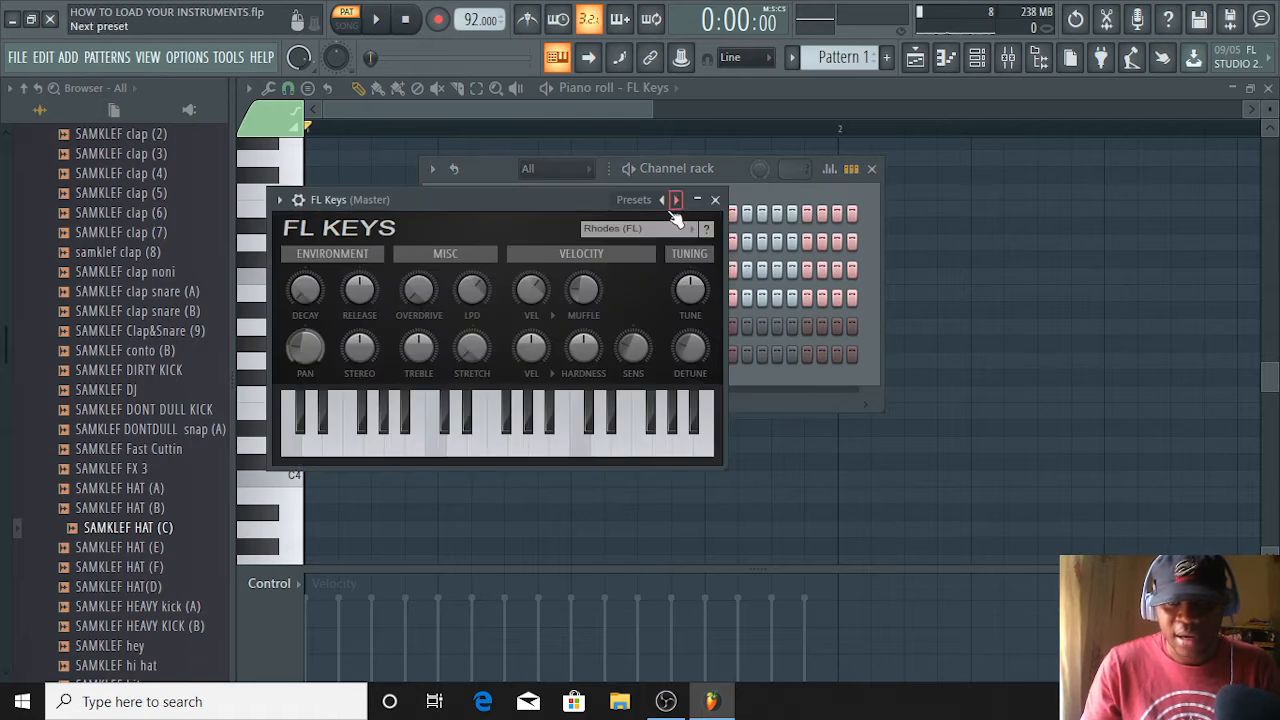
pyautogui.click(650, 229)
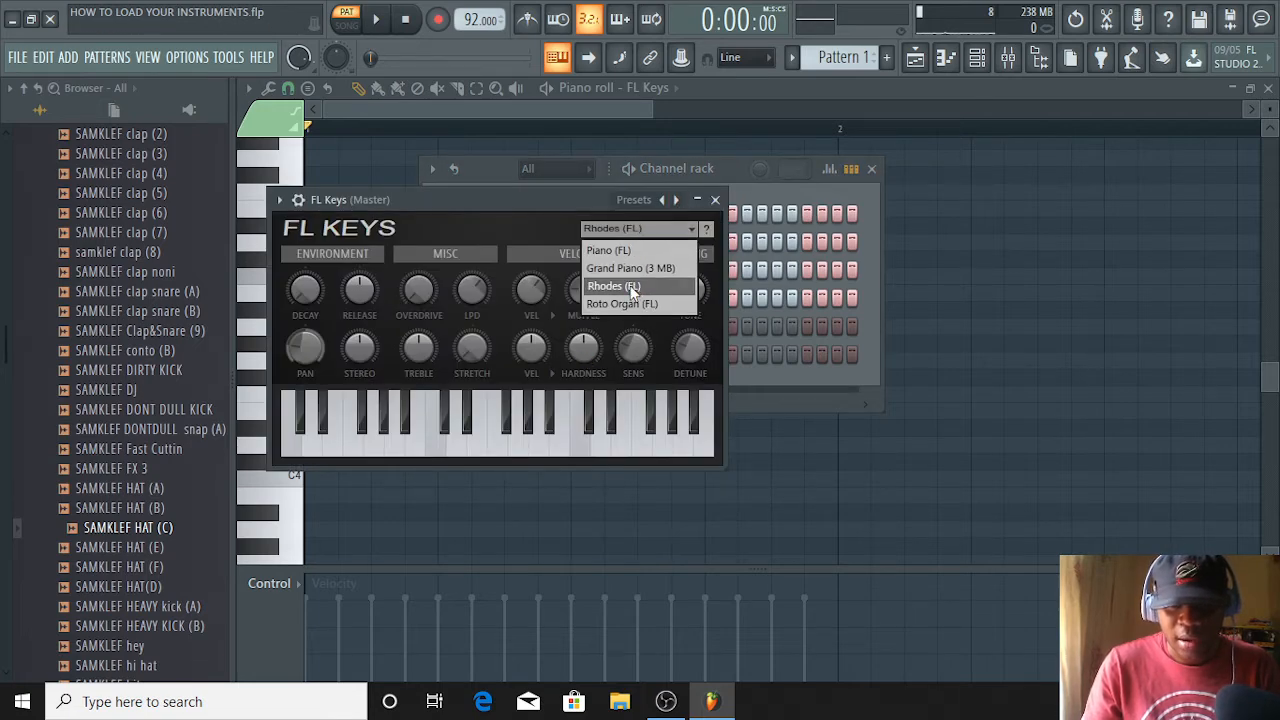
pyautogui.click(637, 268)
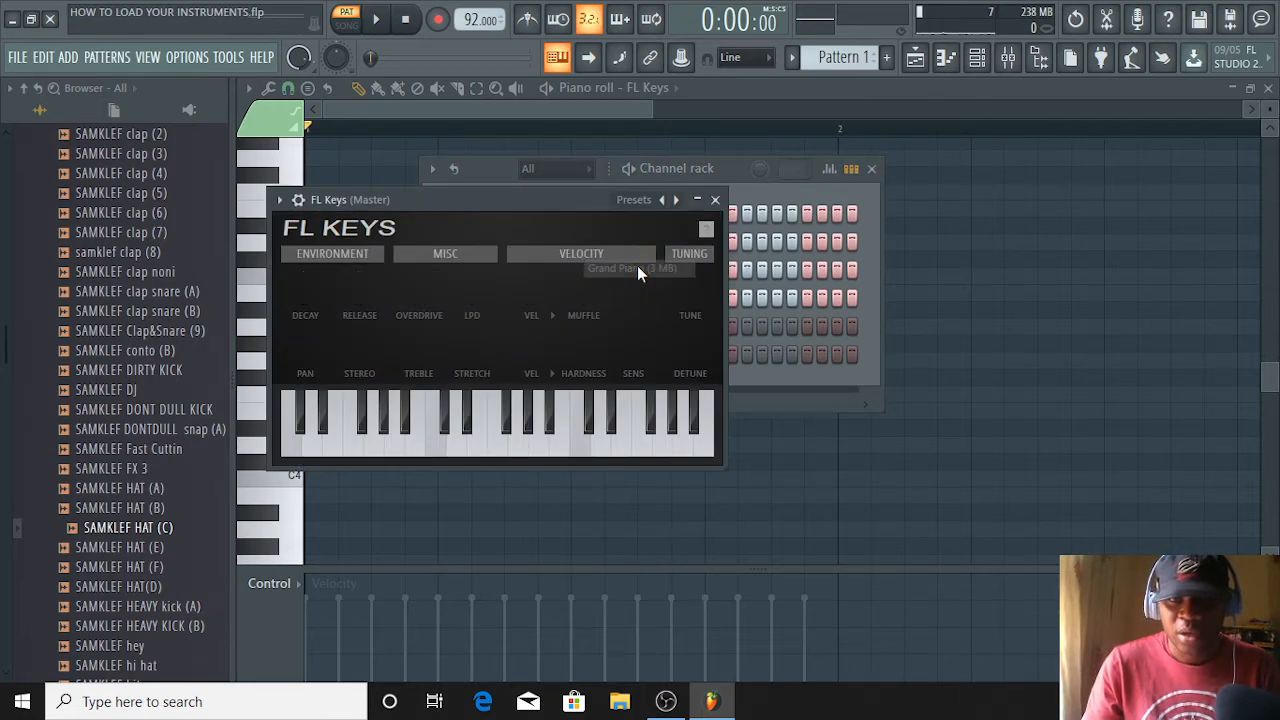
pyautogui.click(717, 200)
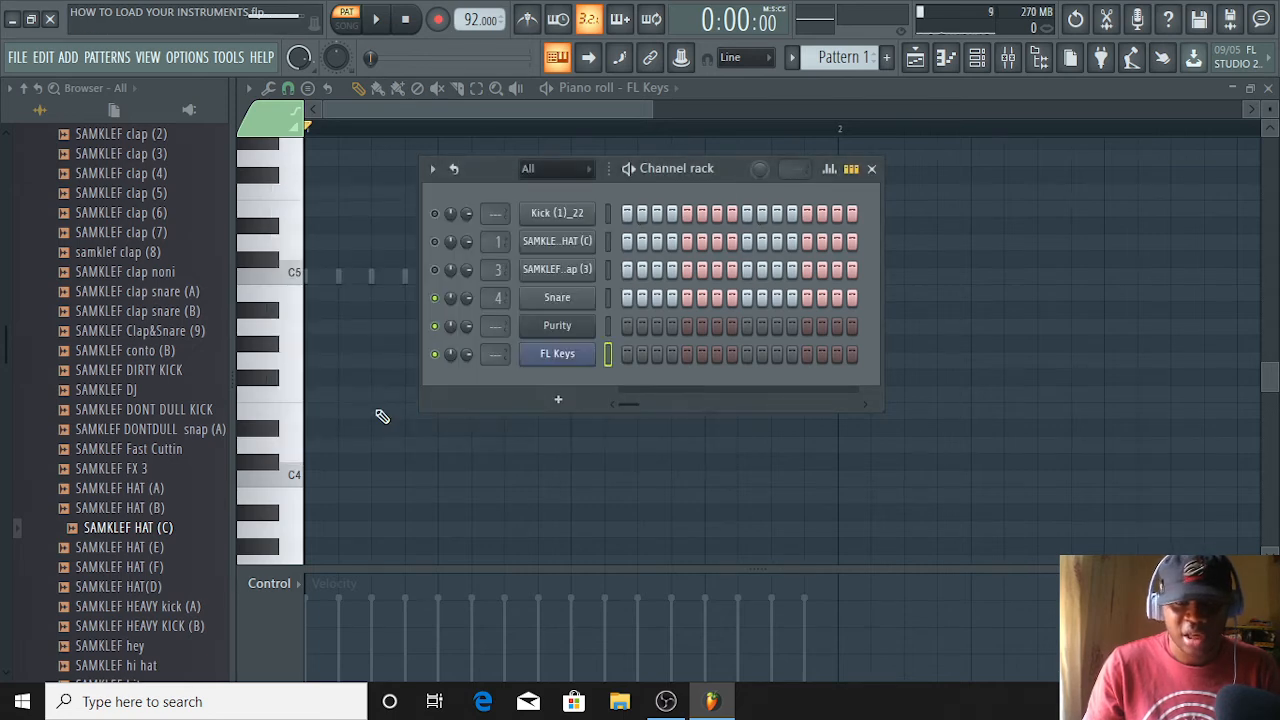
# Audition the grand piano sound on the piano roll keys around E4 to A4 and return to the channel rack
pyautogui.click(300, 360)
pyautogui.moveTo(294, 351)
pyautogui.mouseDown()
pyautogui.moveTo(315, 252)
pyautogui.moveTo(294, 210)
pyautogui.moveTo(276, 231)
pyautogui.moveTo(278, 468)
pyautogui.moveTo(292, 460)
pyautogui.moveTo(268, 421)
pyautogui.mouseUp()
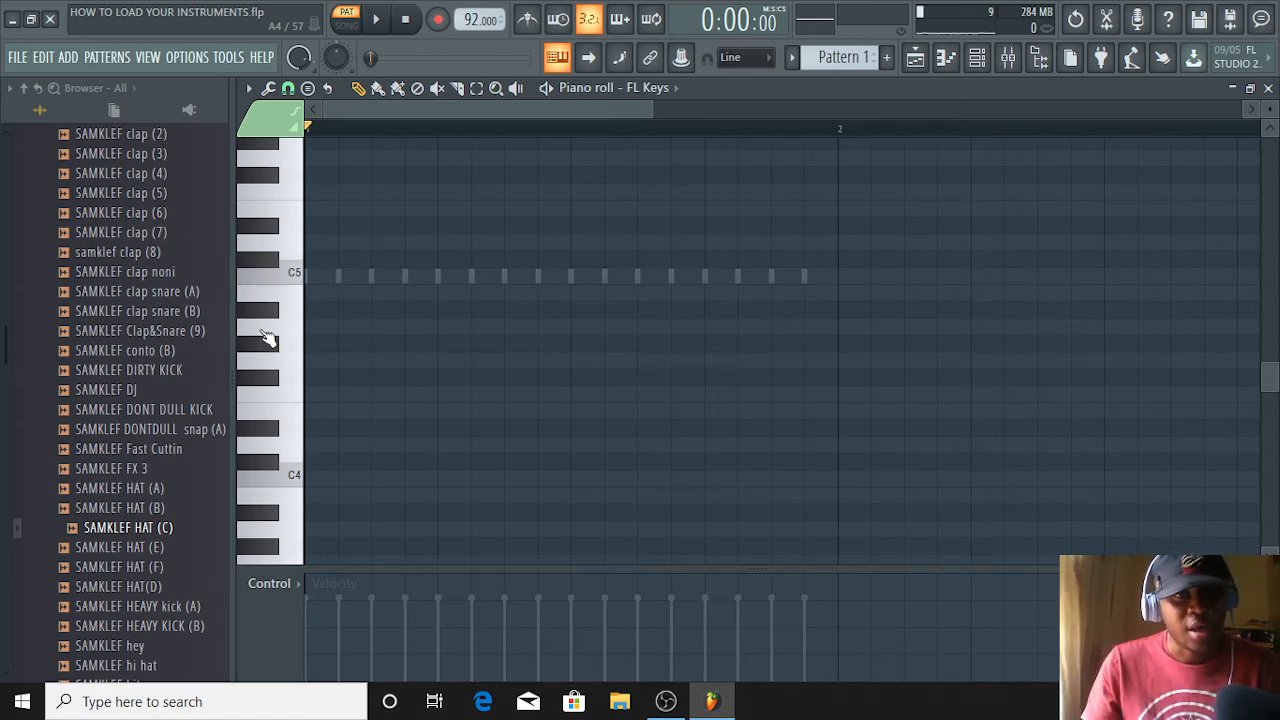
pyautogui.click(945, 57)
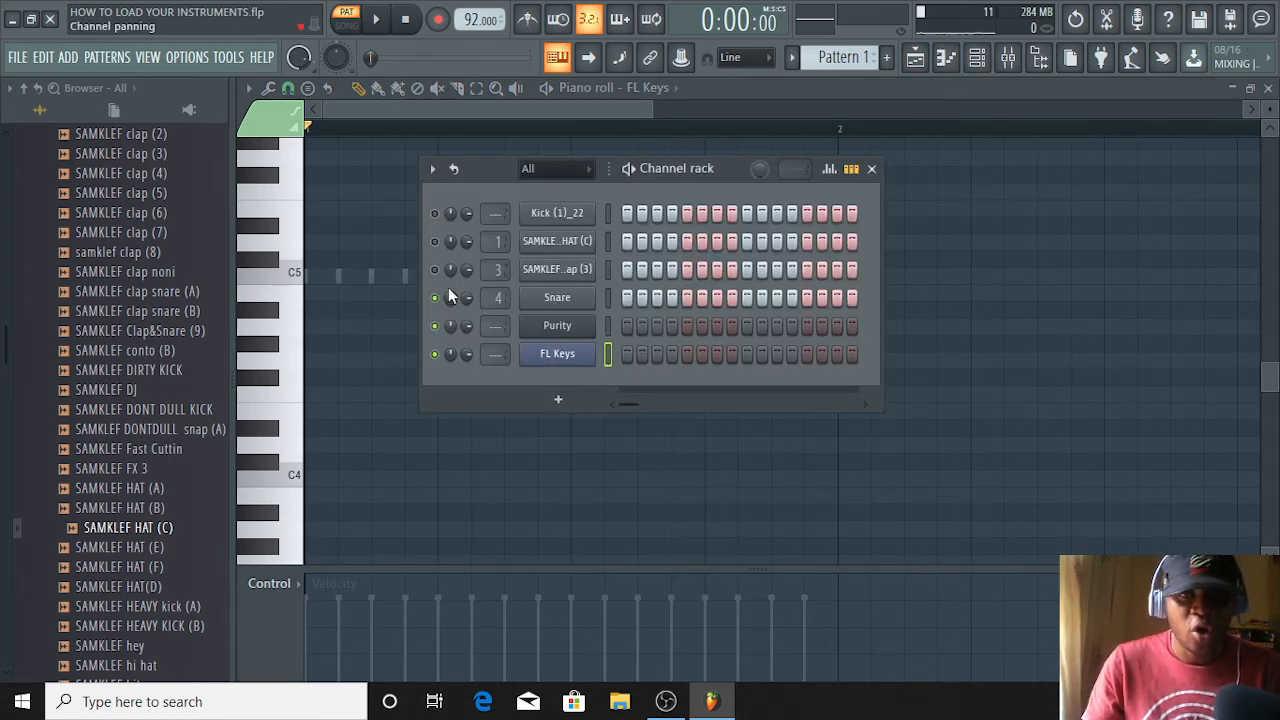